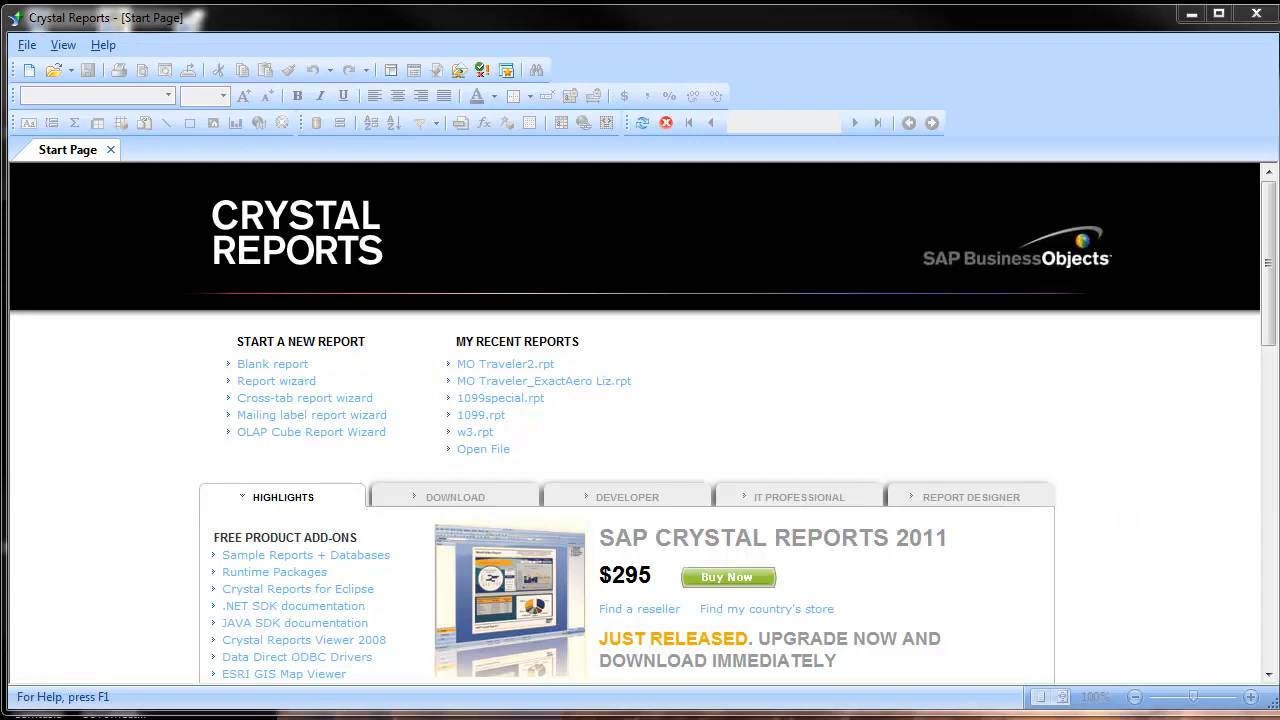
# Step: Switch to the ADS_9_1 folder in Windows Explorer and look at the crystal and arc32 installer files
pyautogui.hotkey('alt', 'Tab')
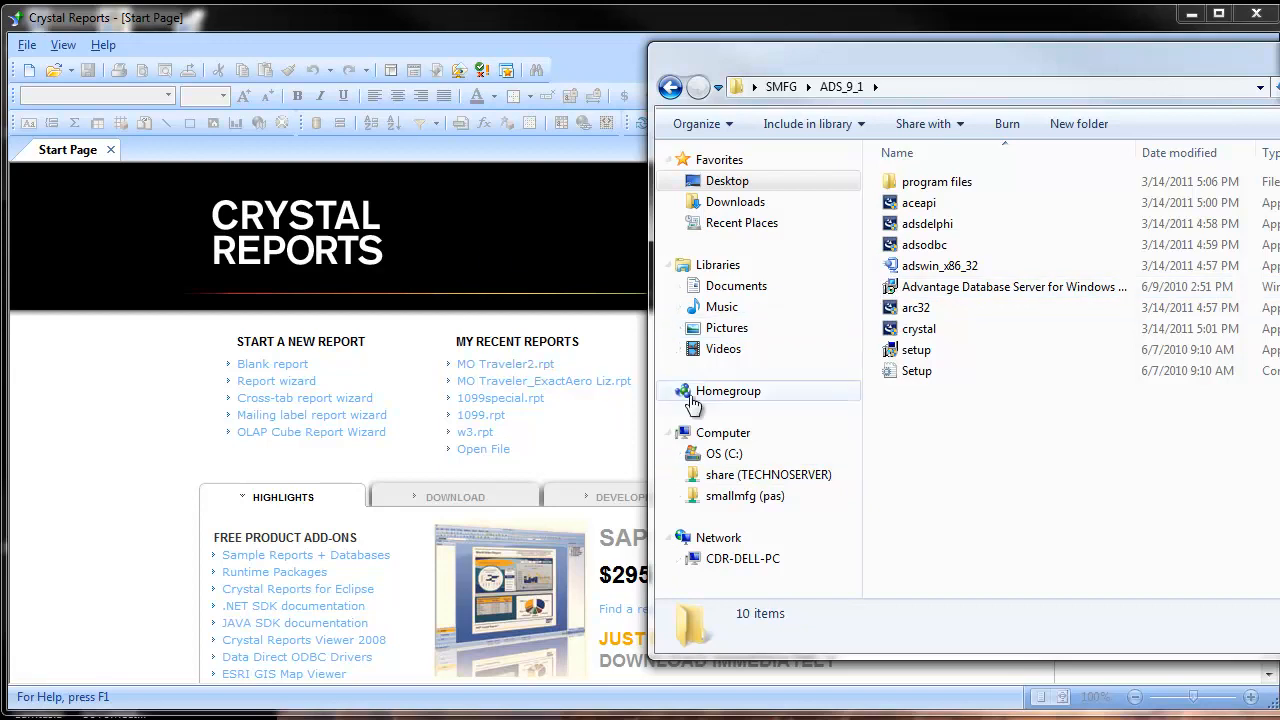
pyautogui.click(906, 310)
pyautogui.click(910, 330)
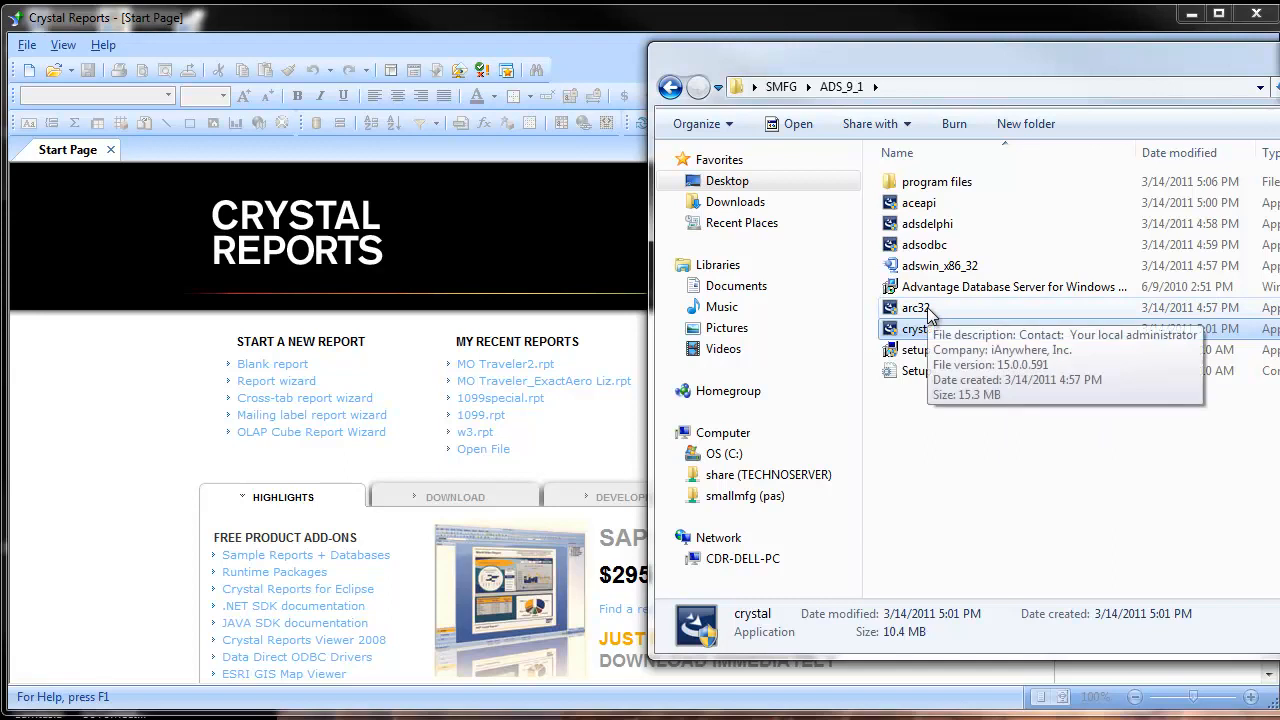
pyautogui.click(928, 312)
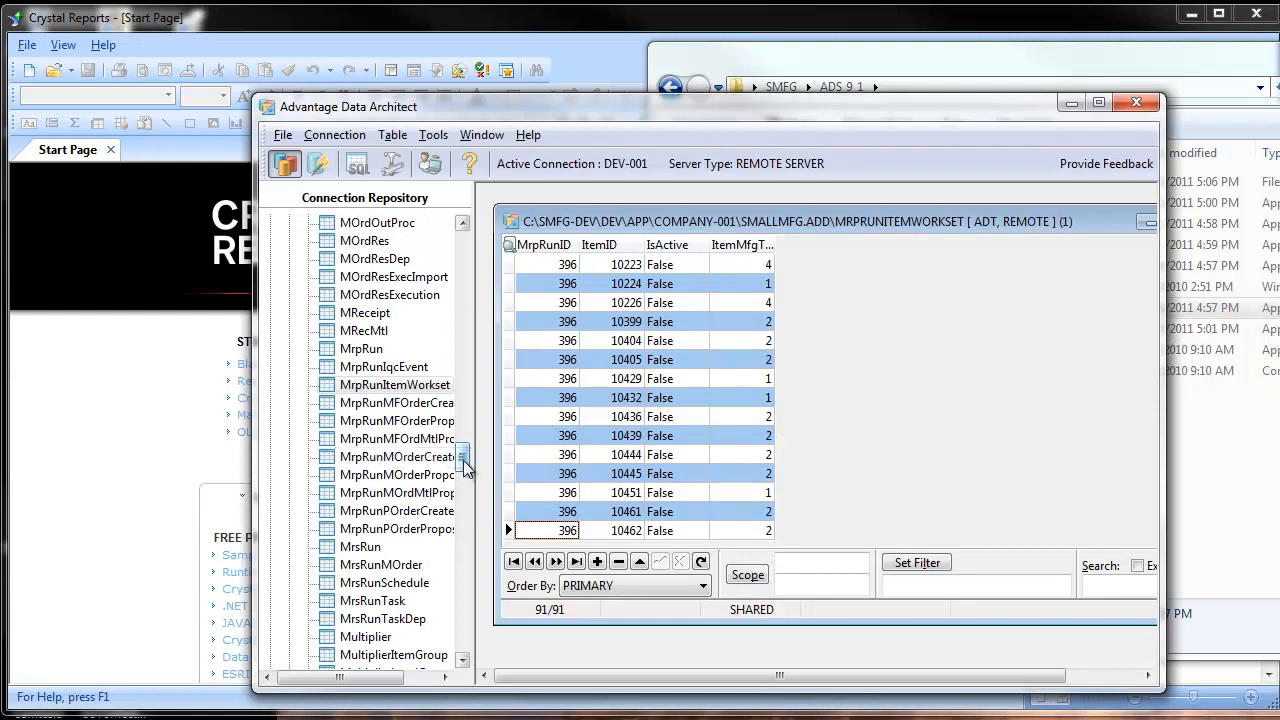
# Step: In Advantage Data Architect, view the records of the APInv table under the Dev-001 connection and close the table
pyautogui.moveTo(463, 460); pyautogui.dragTo(403, 256)
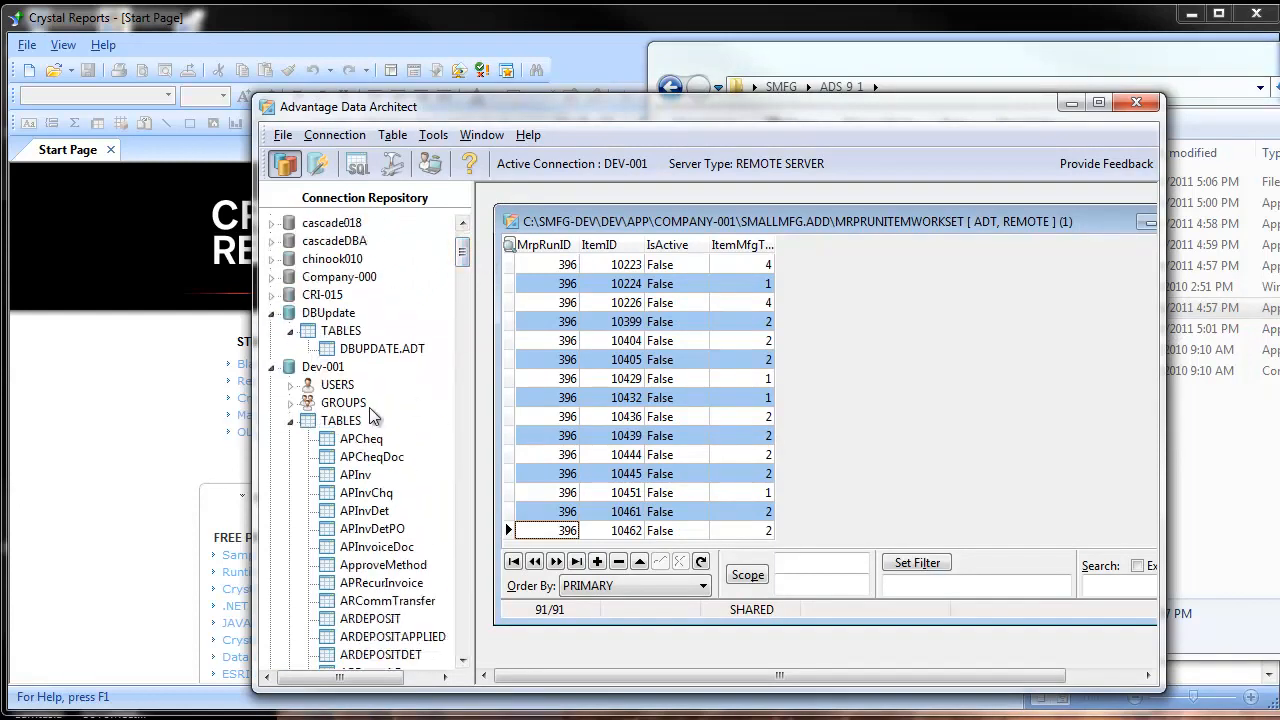
pyautogui.doubleClick(355, 476)
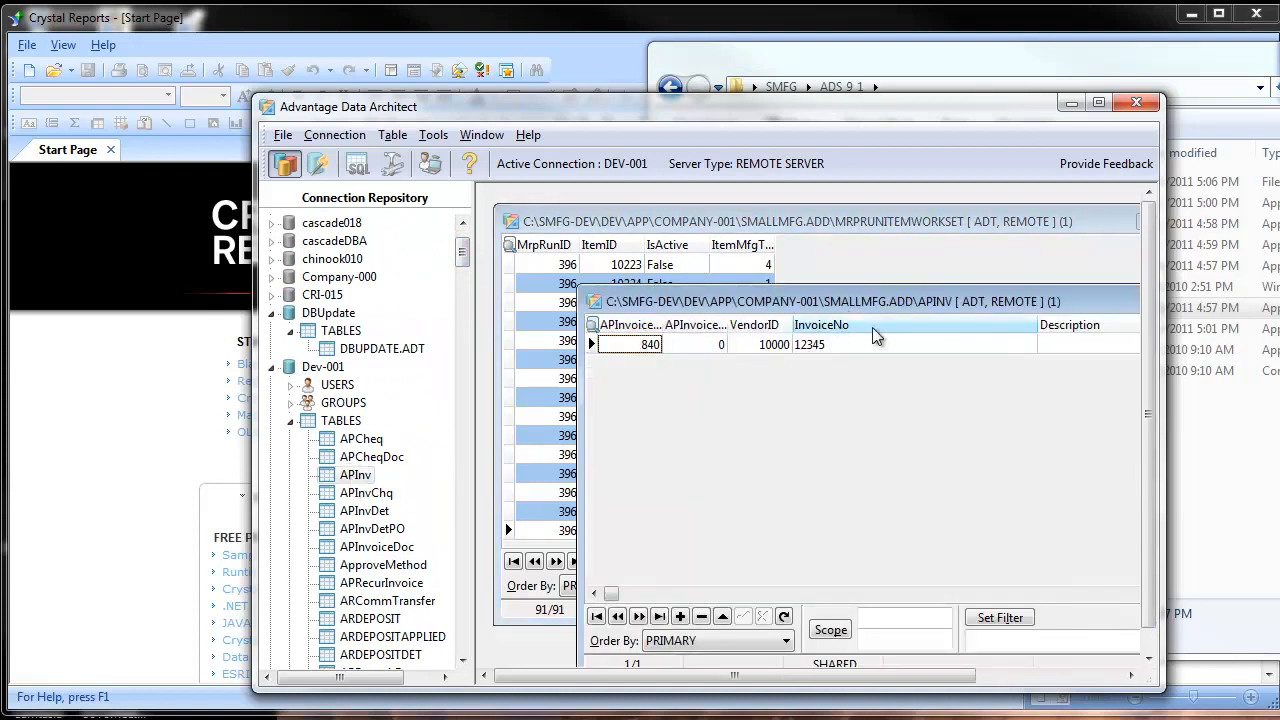
pyautogui.moveTo(993, 306); pyautogui.dragTo(811, 288)
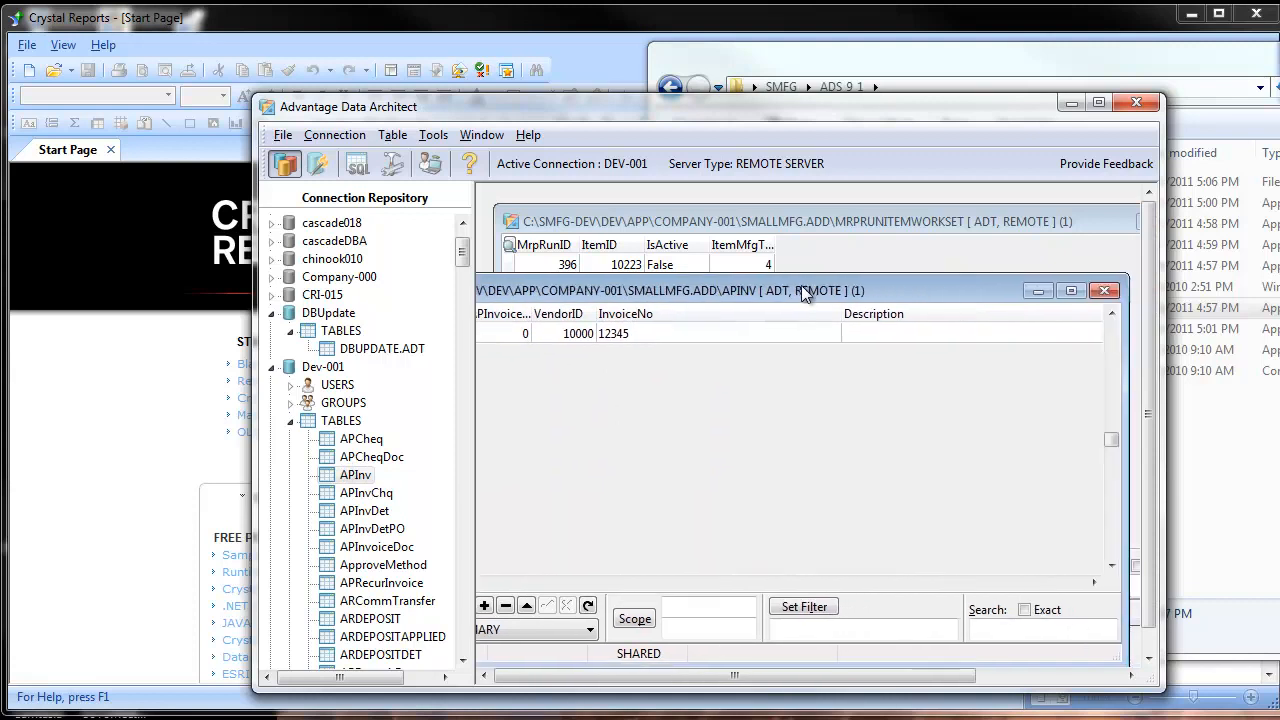
pyautogui.click(1115, 284)
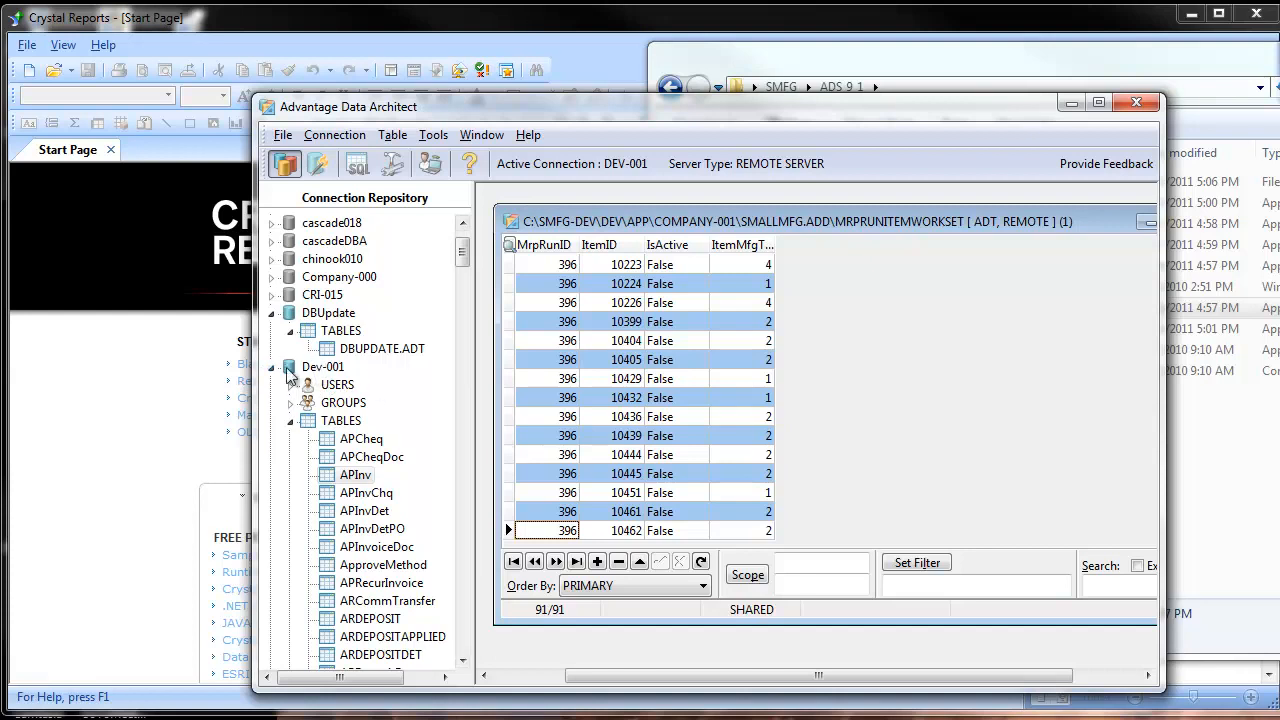
pyautogui.click(318, 163)
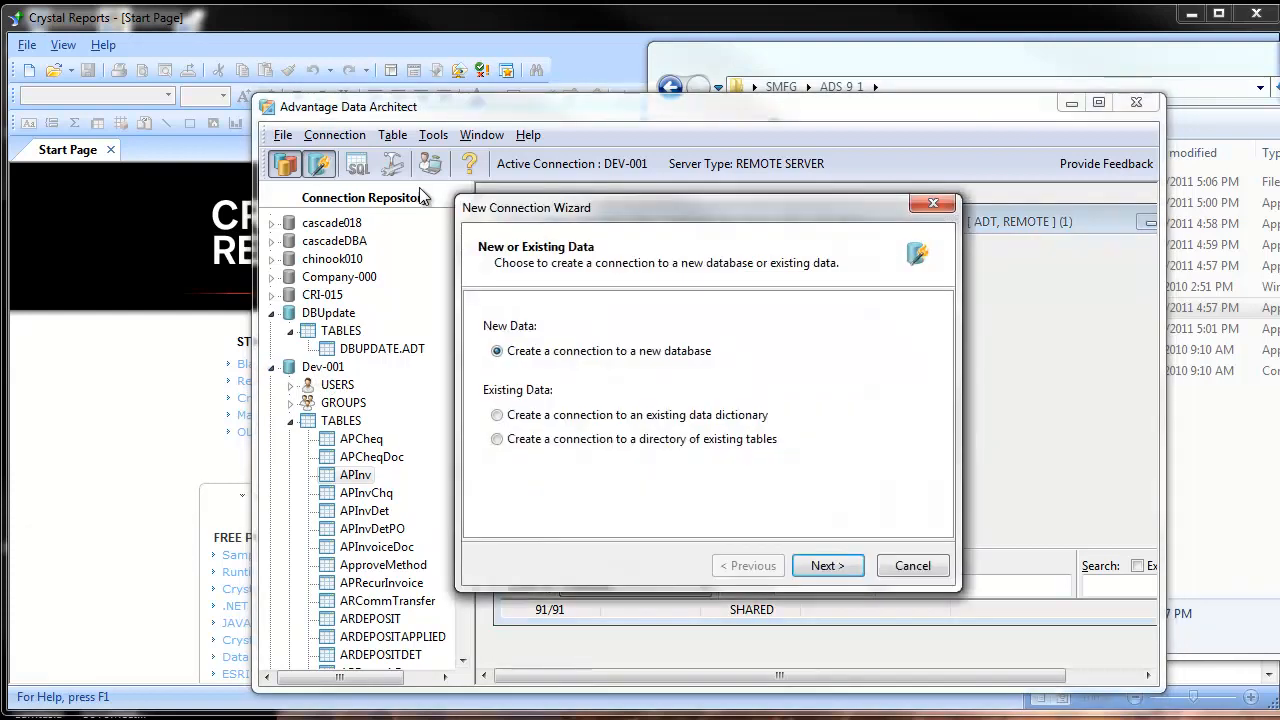
pyautogui.click(512, 416)
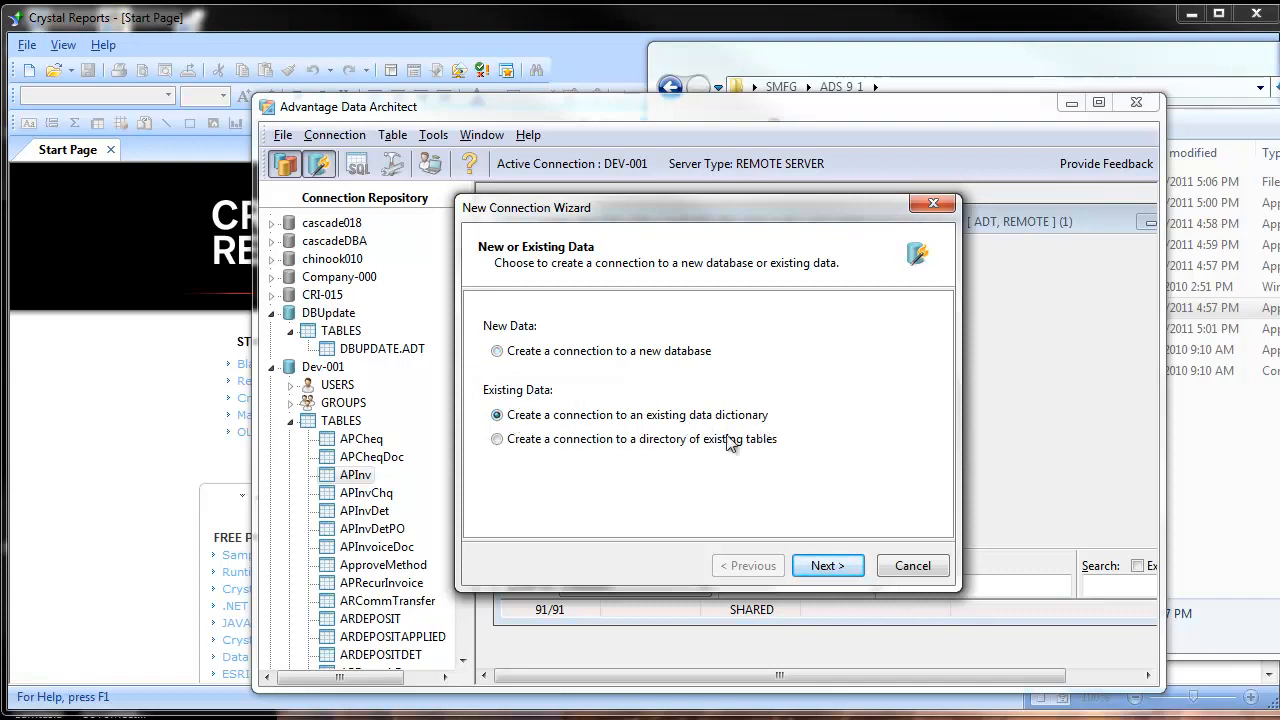
pyautogui.click(913, 566)
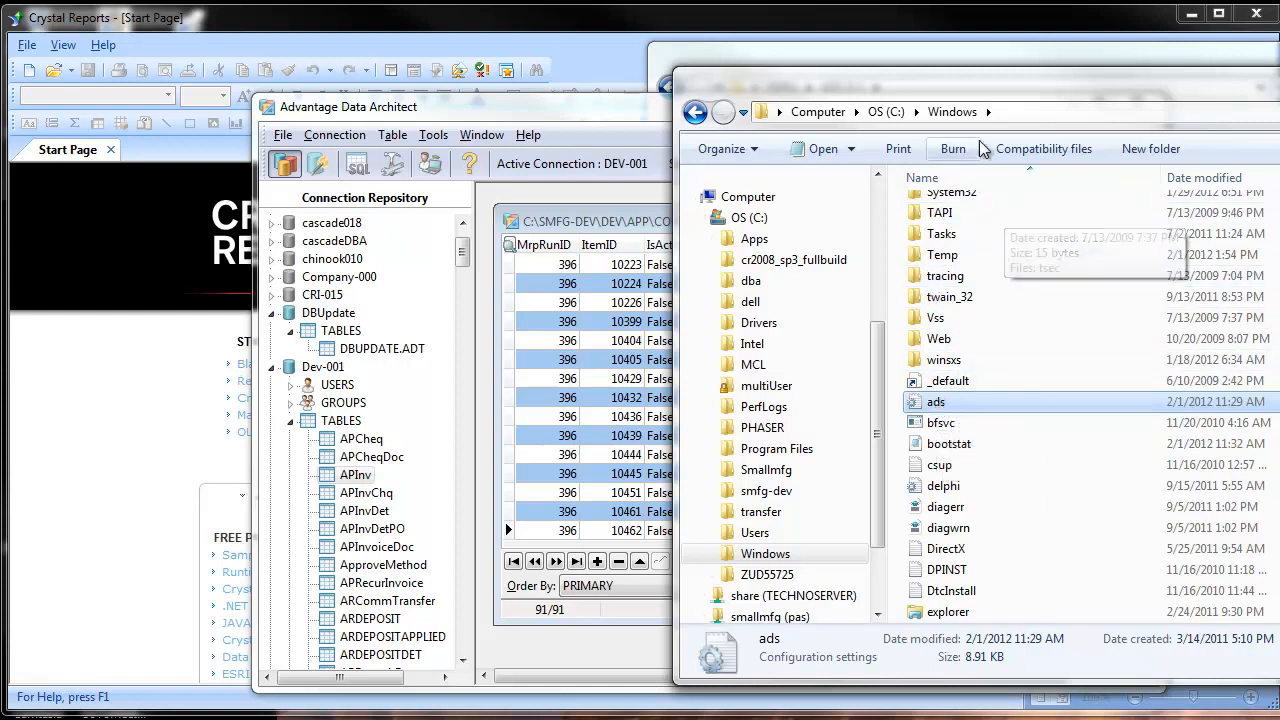
# Step: Examine the database aliases in the ads configuration file in C:\Windows, close it and return to Advantage Data Architect
pyautogui.doubleClick(932, 403)
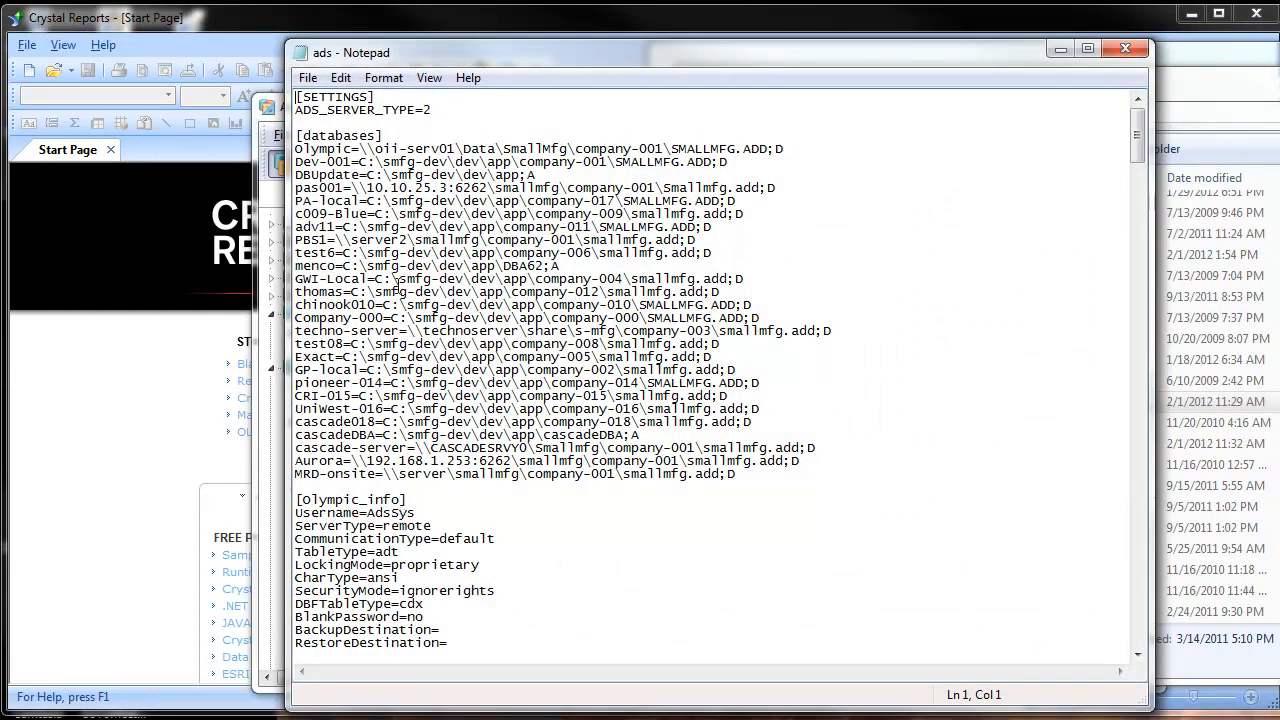
pyautogui.scroll(-3, 559, 490)
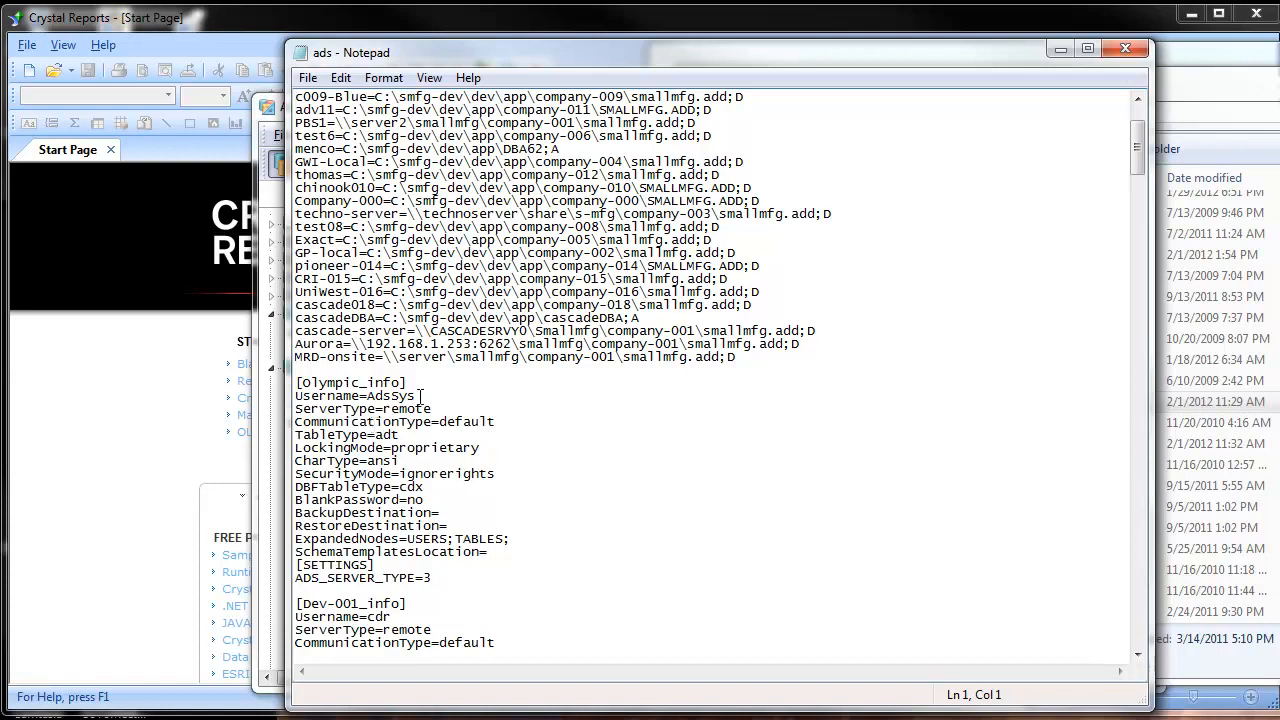
pyautogui.click(1125, 48)
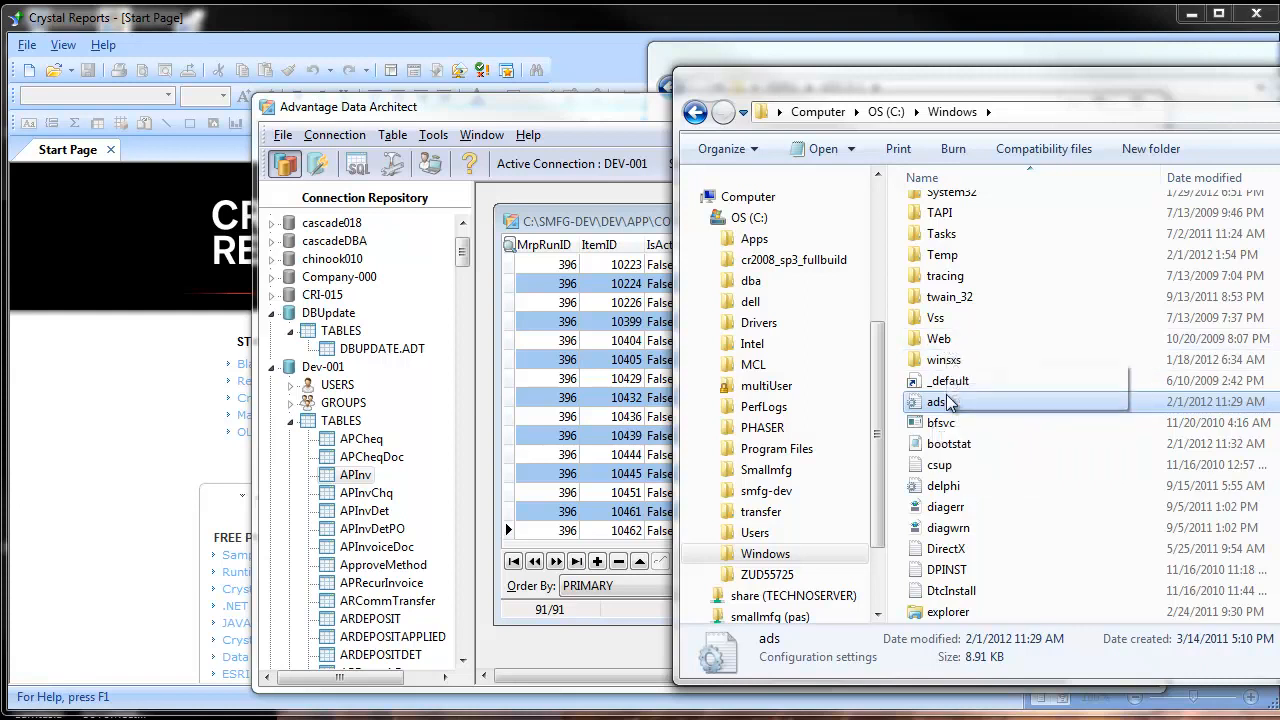
pyautogui.click(526, 198)
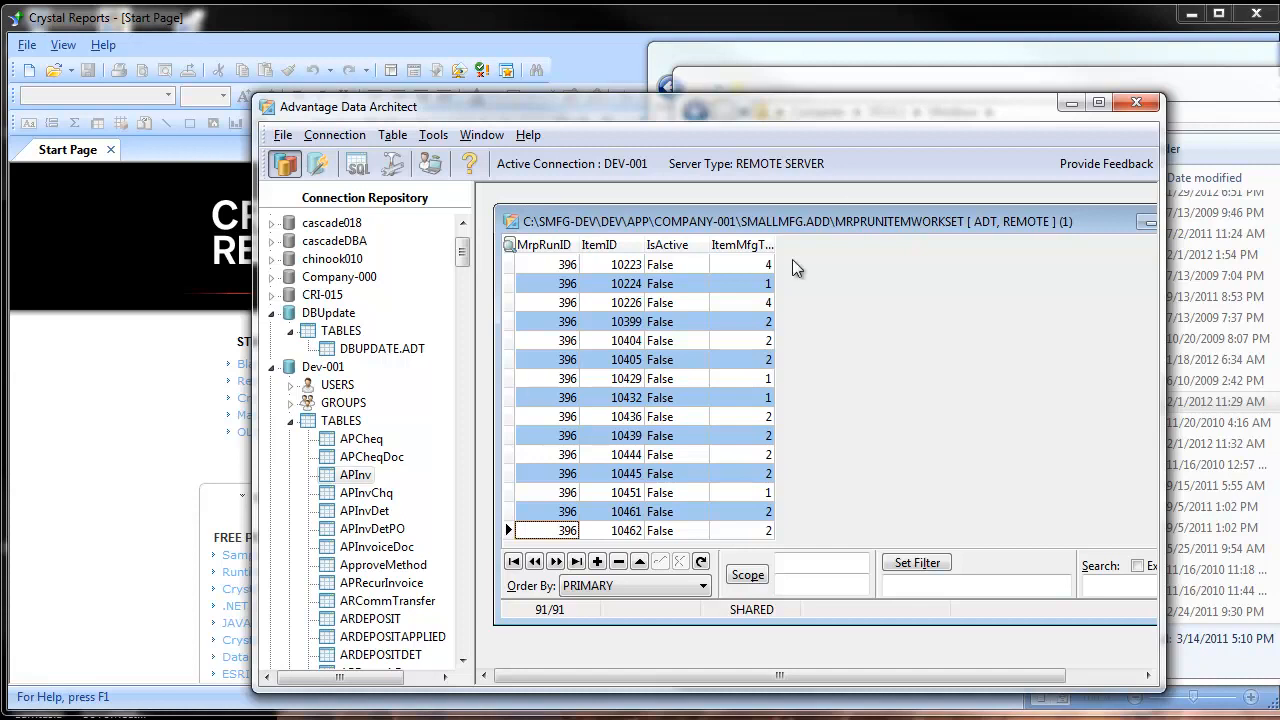
# Step: Switch to Crystal Reports and start a new Advantage server connection using the GWI-Local data source
pyautogui.click(263, 30)
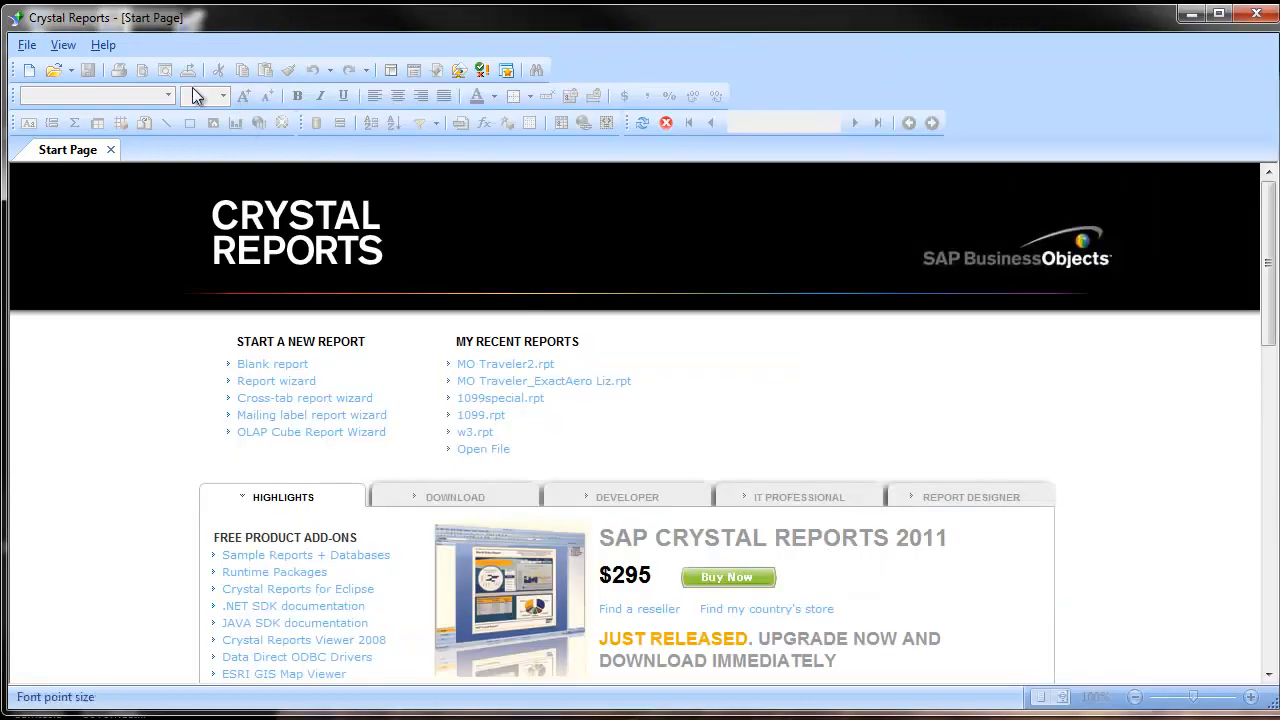
pyautogui.click(27, 47)
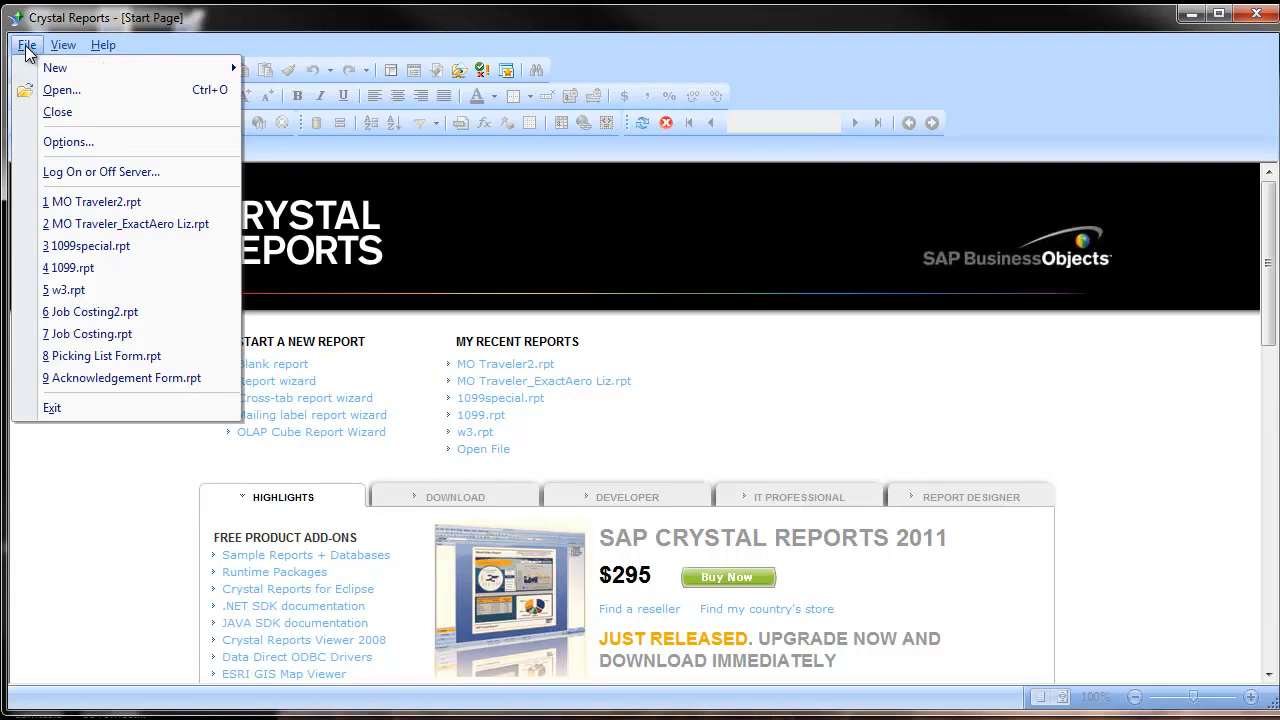
pyautogui.click(87, 174)
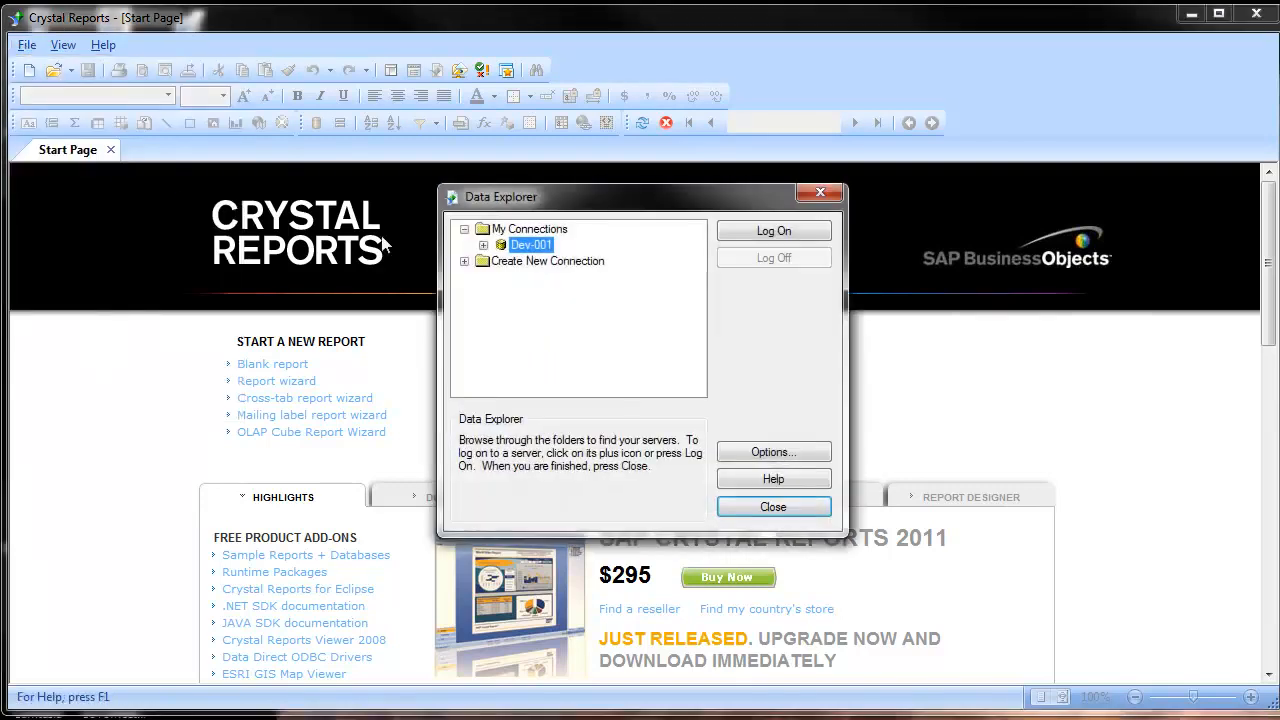
pyautogui.click(464, 261)
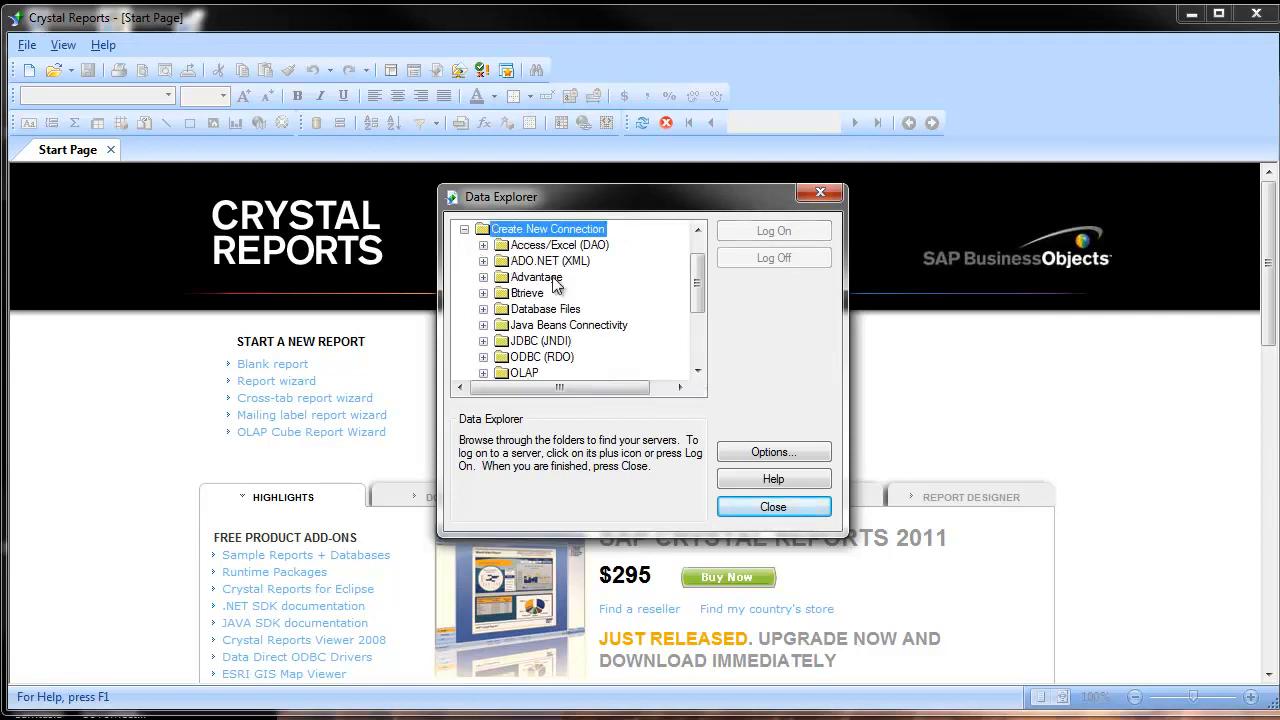
pyautogui.click(483, 277)
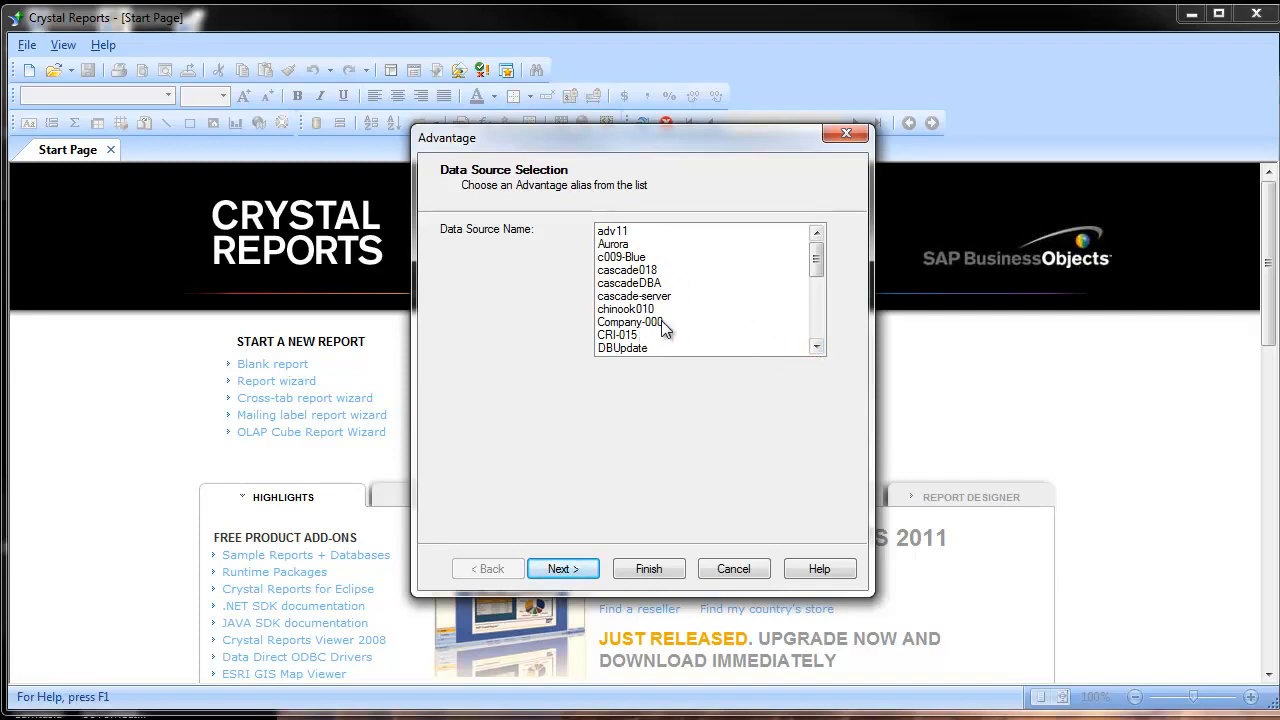
pyautogui.click(818, 317)
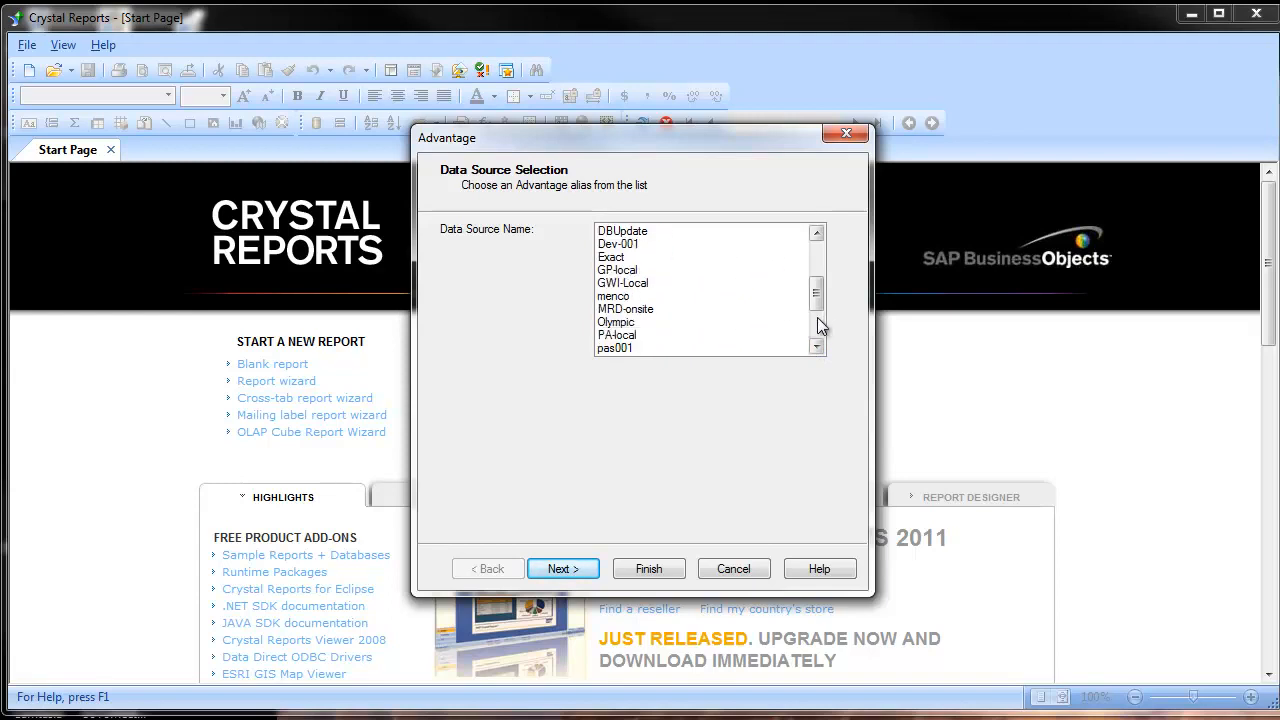
pyautogui.doubleClick(632, 283)
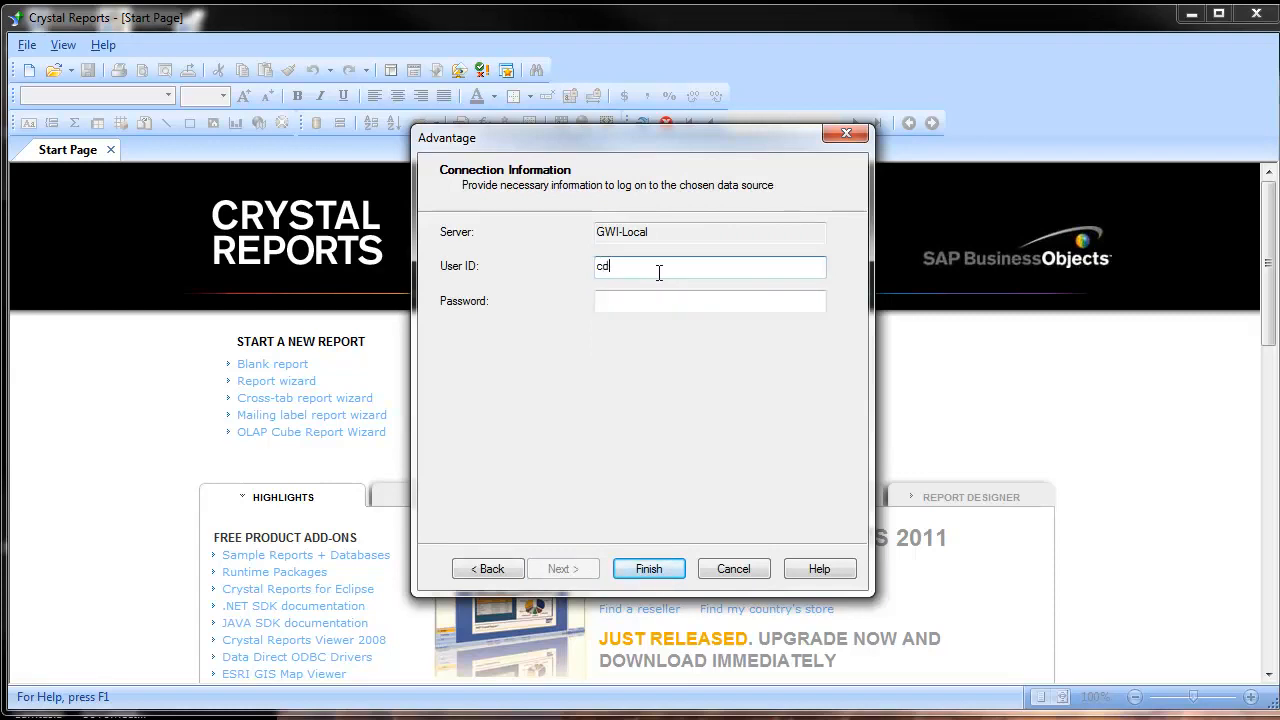
# Step: Log on to the GWI-Local data source by entering the user ID and the account password
pyautogui.write('cdr')
pyautogui.press('Tab')
pyautogui.write('p')
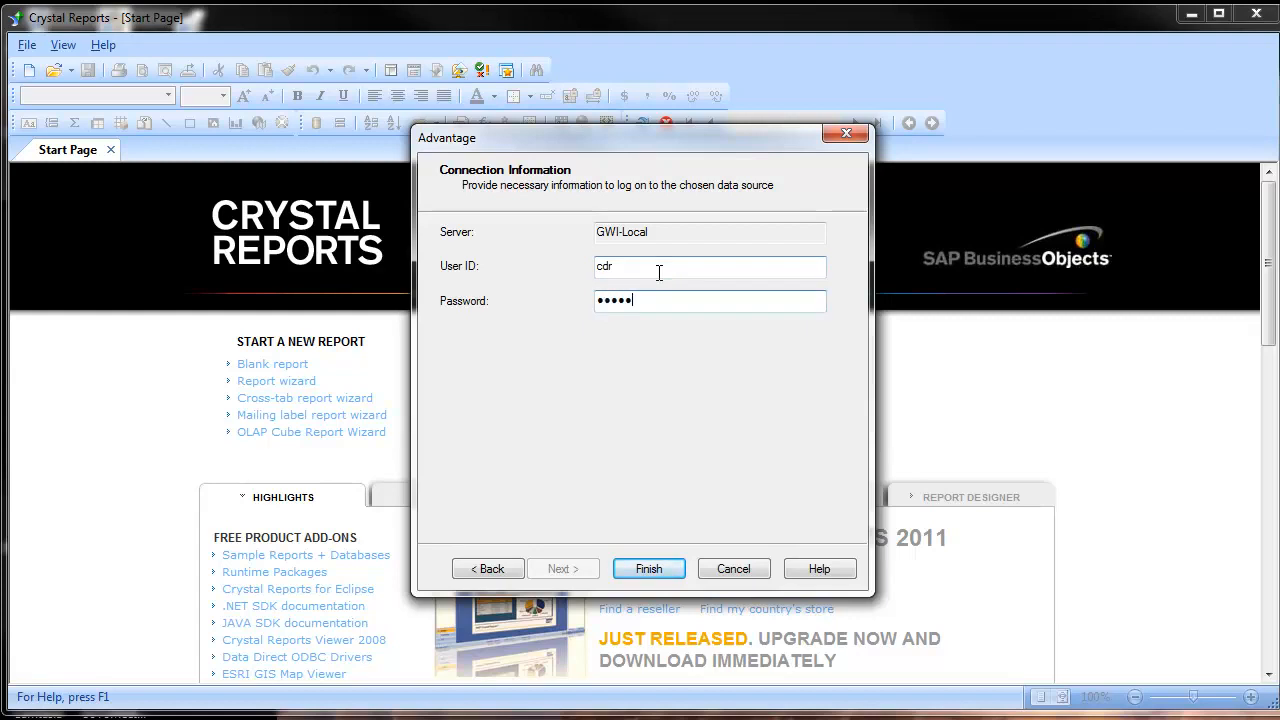
pyautogui.press('Return')
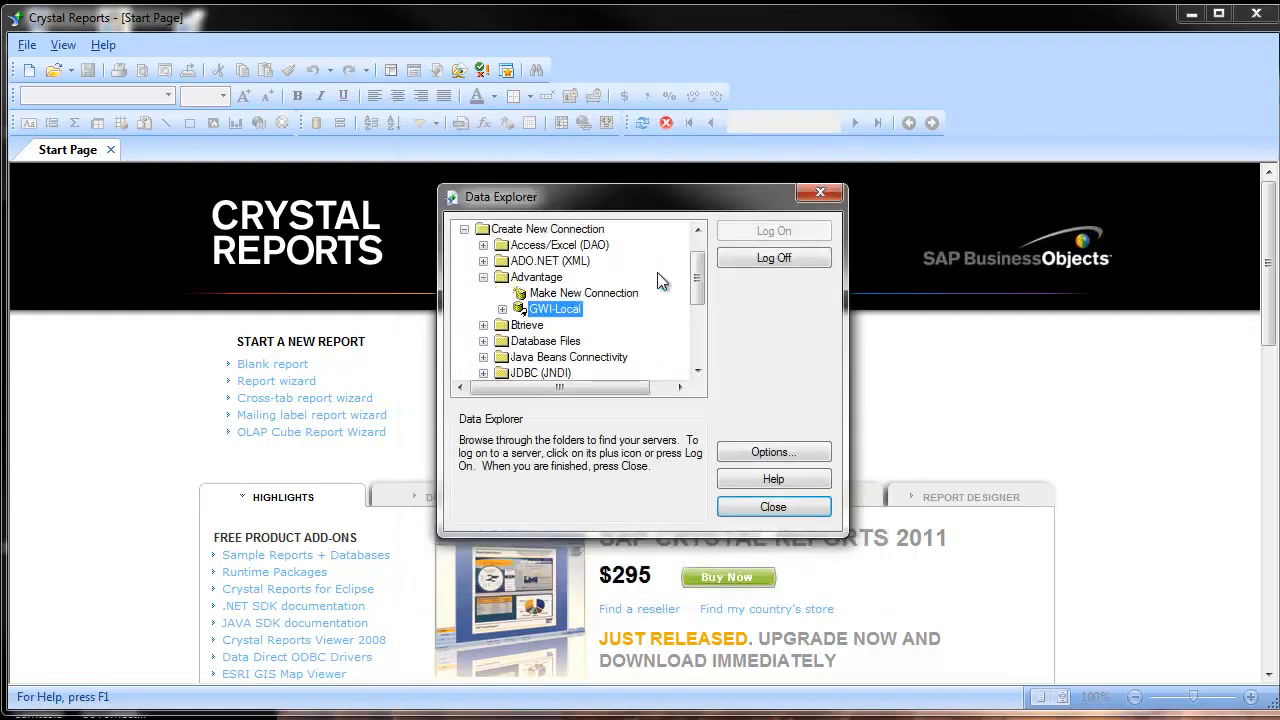
# Step: Examine the tables under the new GWI-Local connection and close the Data Explorer
pyautogui.click(502, 309)
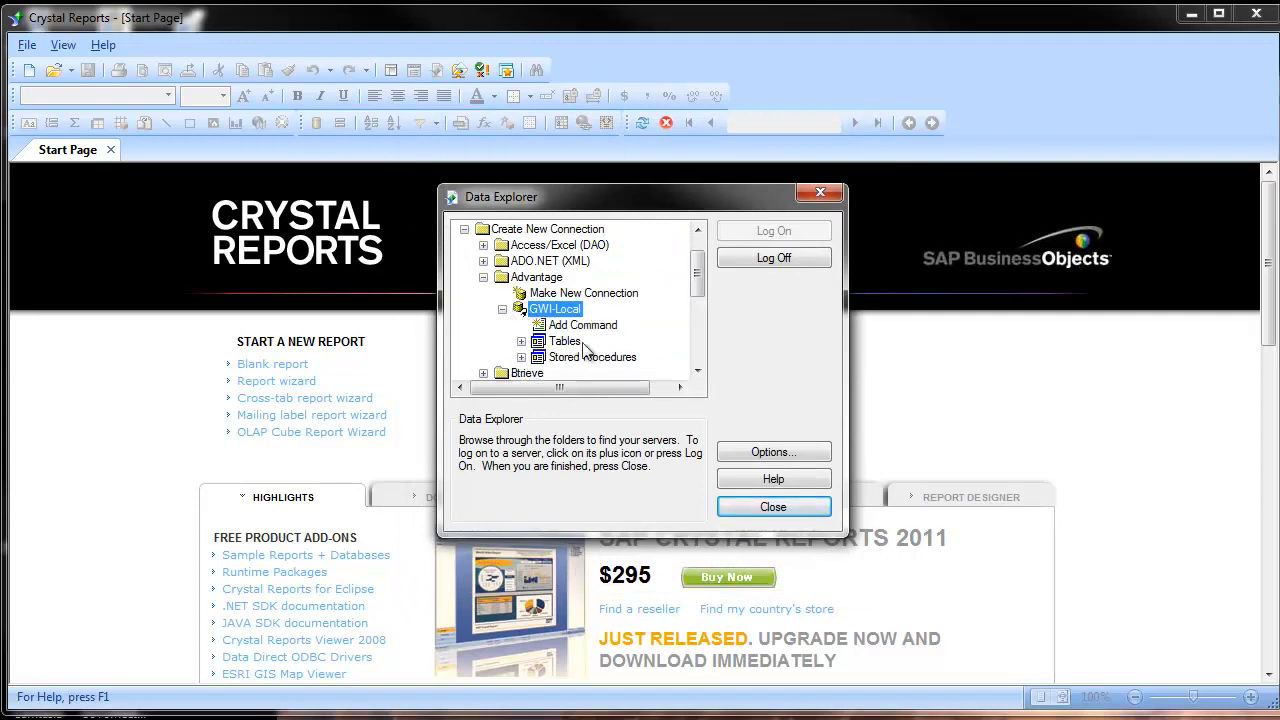
pyautogui.click(521, 342)
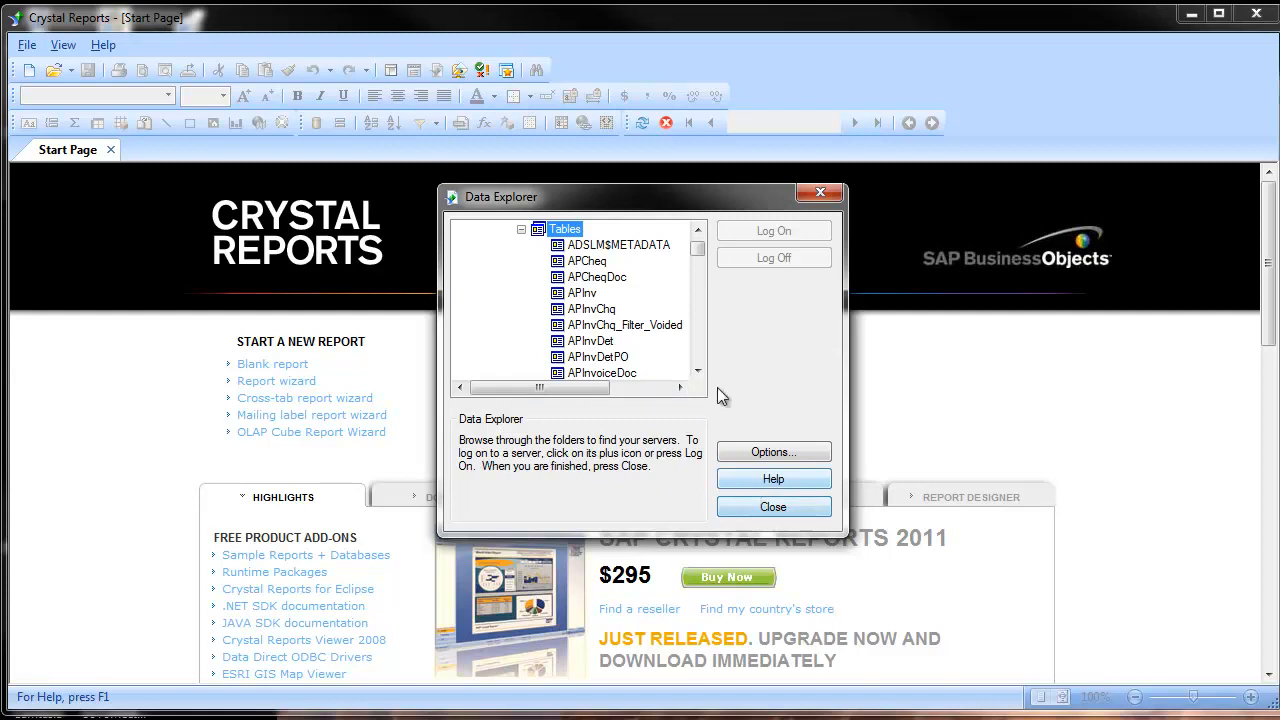
pyautogui.scroll(3, 700, 252)
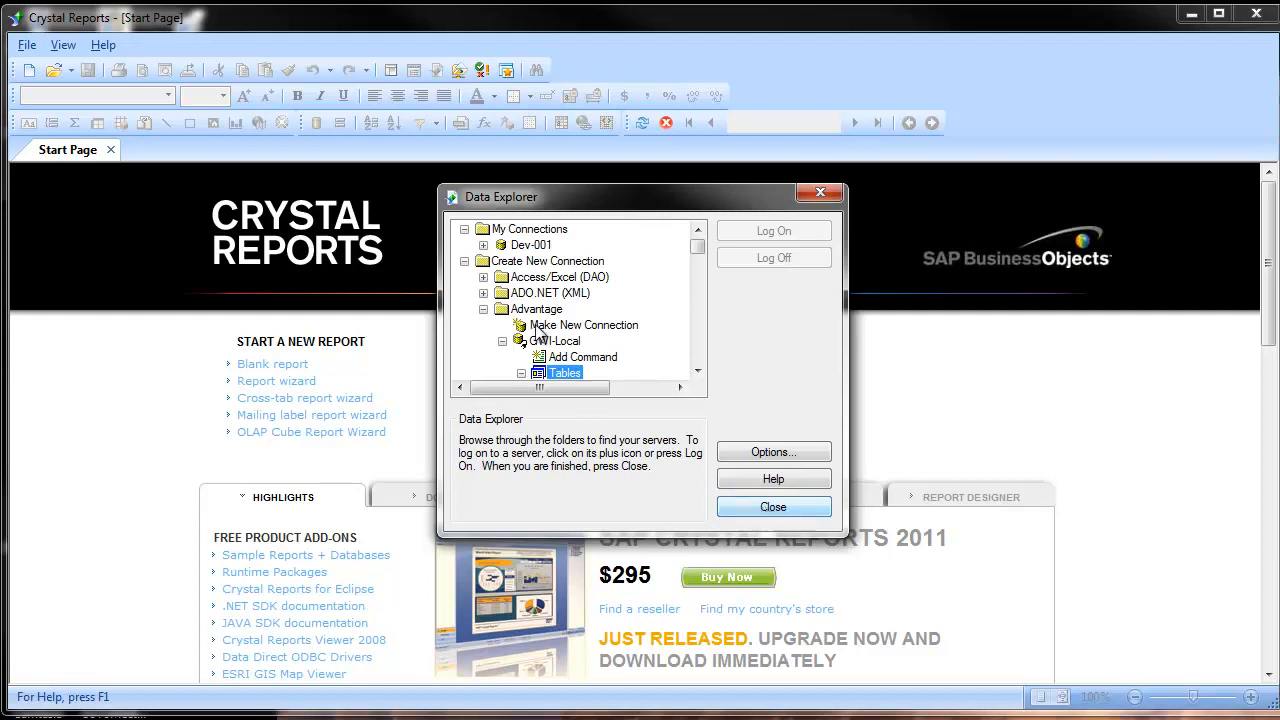
pyautogui.click(761, 512)
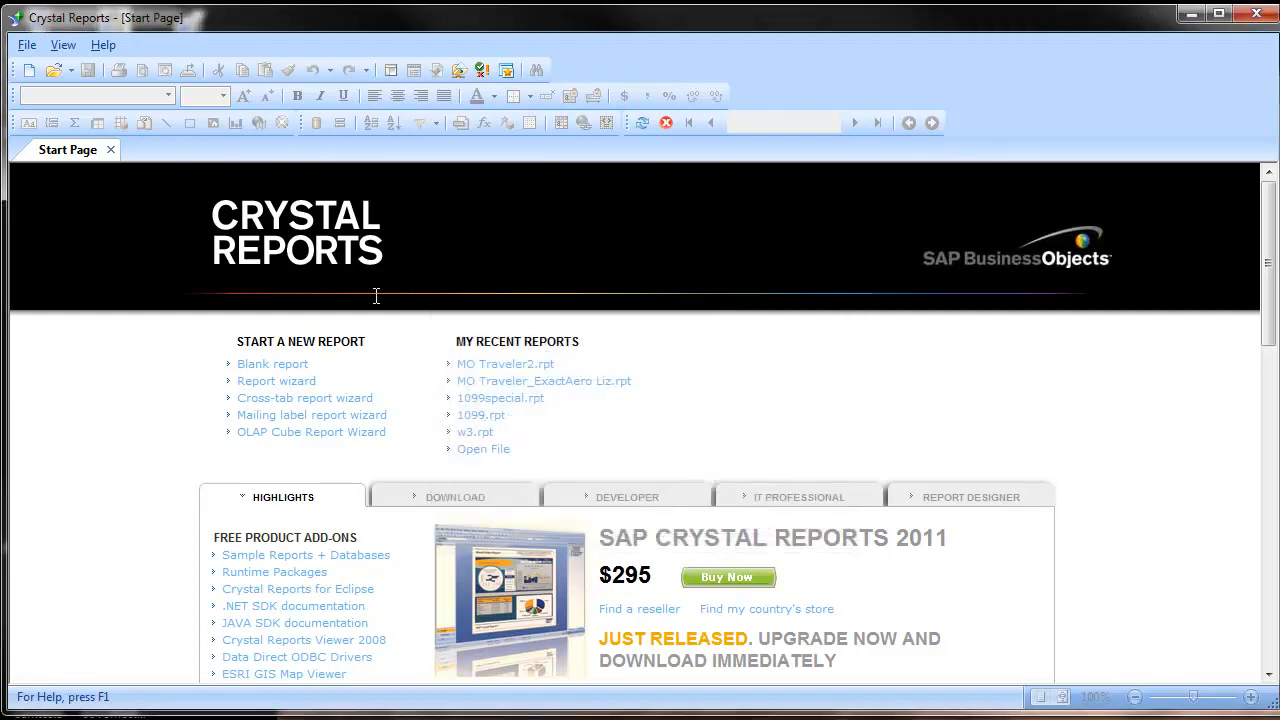
# Step: Open the recent report MO Traveler2.rpt, accept opening it without write access, and bring up its Set Datasource Location dialog
pyautogui.click(476, 367)
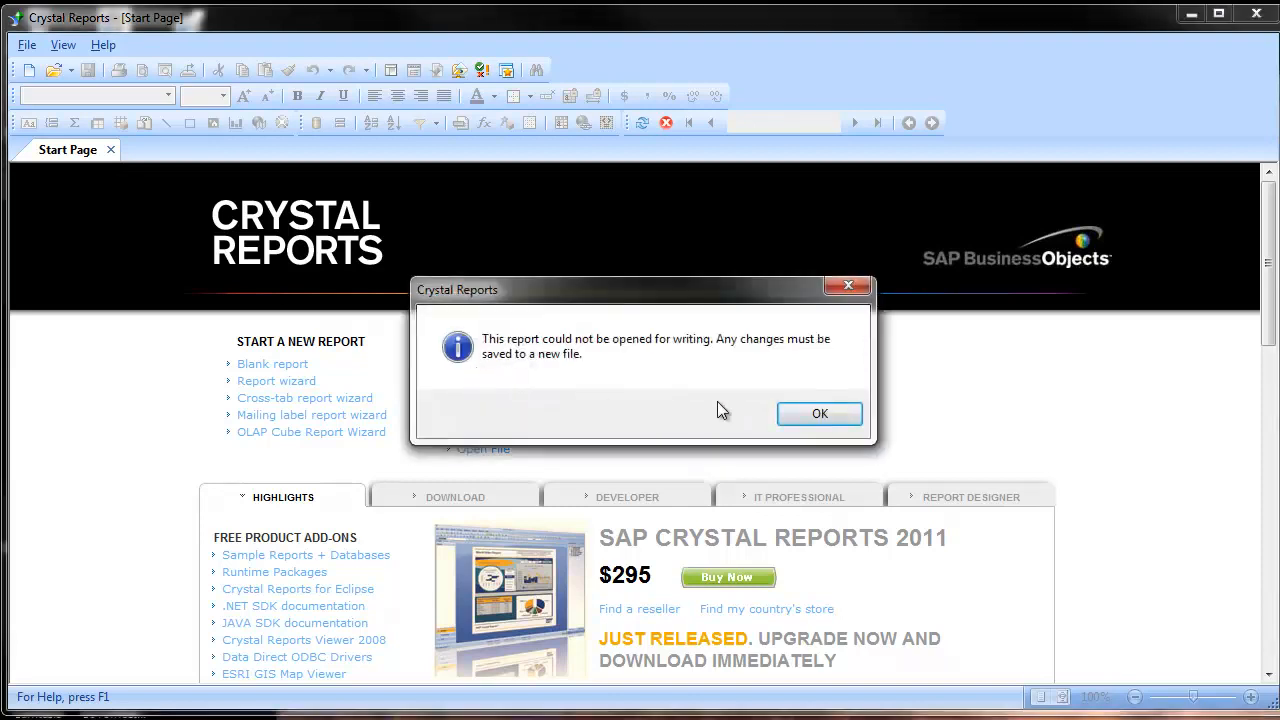
pyautogui.click(806, 416)
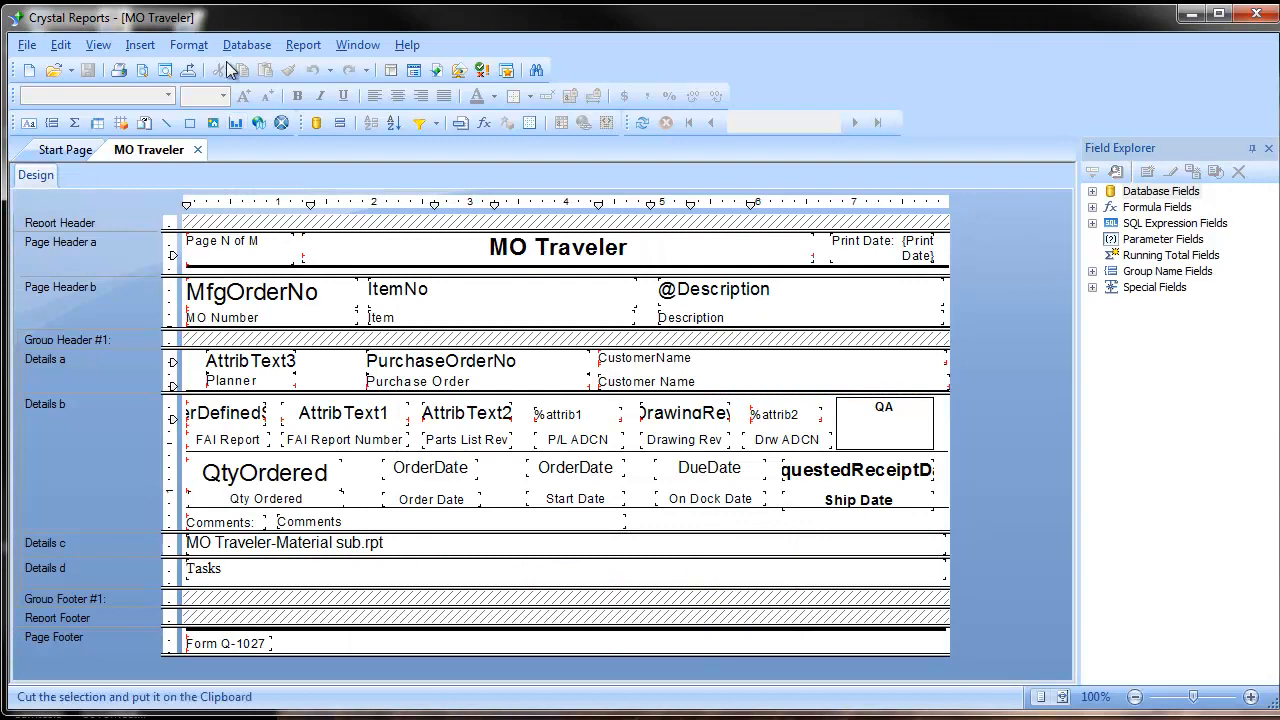
pyautogui.click(230, 55)
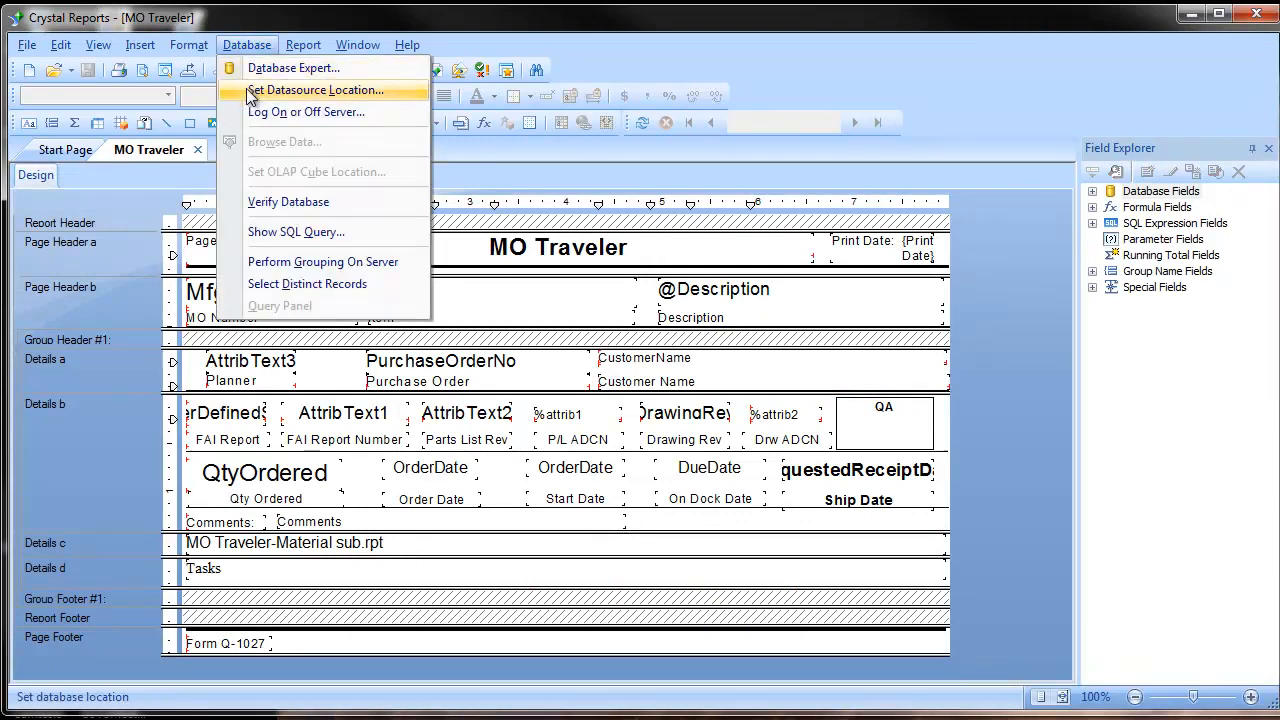
pyautogui.click(373, 94)
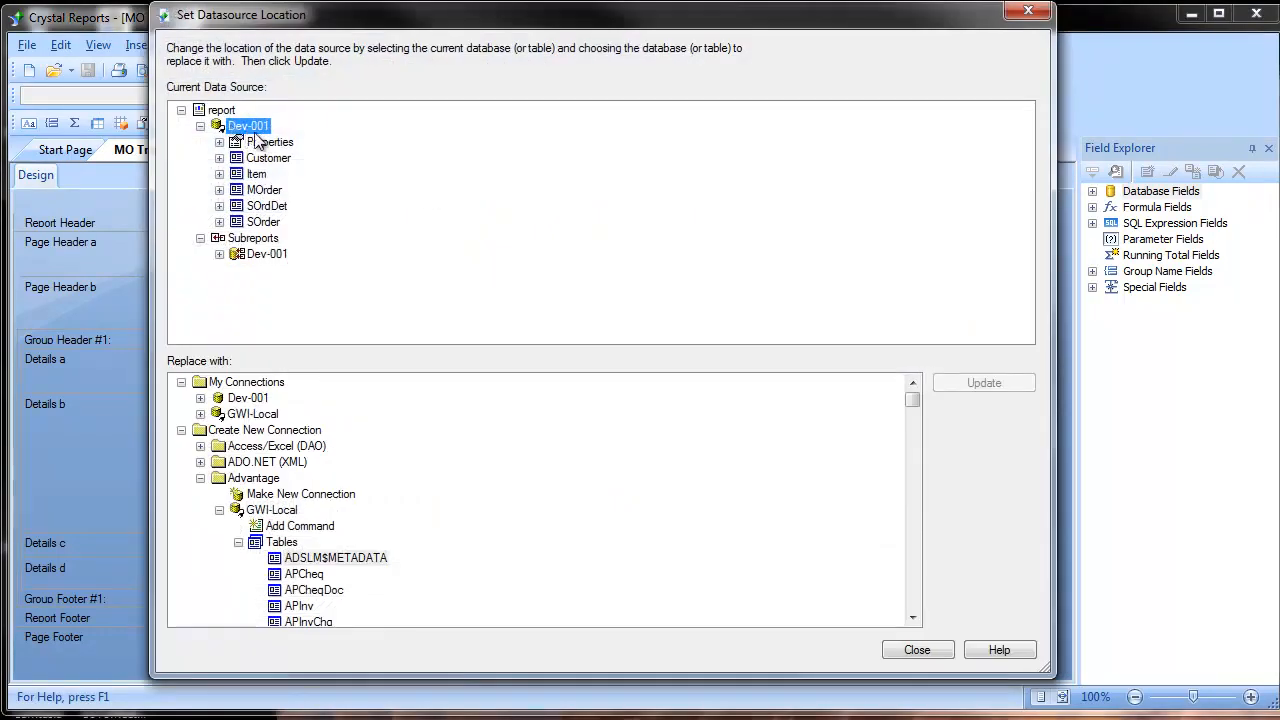
# Step: Replace the Dev-001 data source with the Advantage connection GWI-Local for both the main report and its subreports
pyautogui.click(201, 479)
pyautogui.click(201, 479)
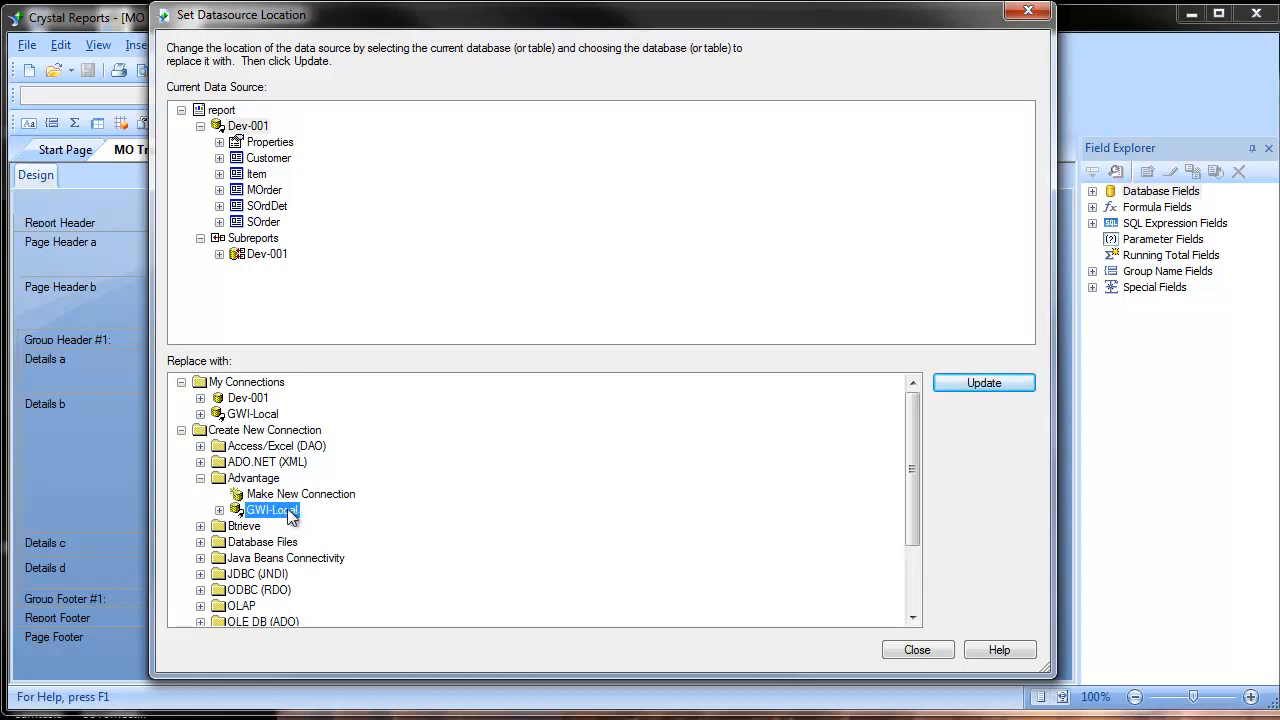
pyautogui.click(1001, 381)
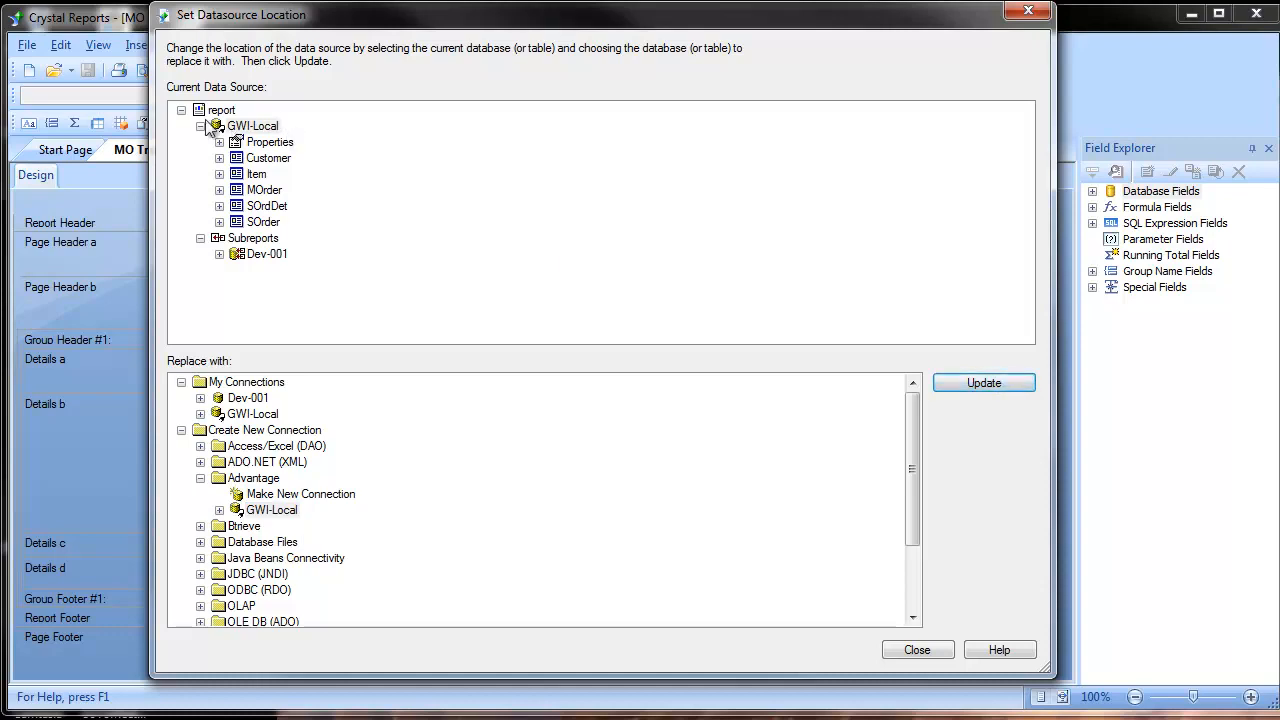
pyautogui.click(259, 256)
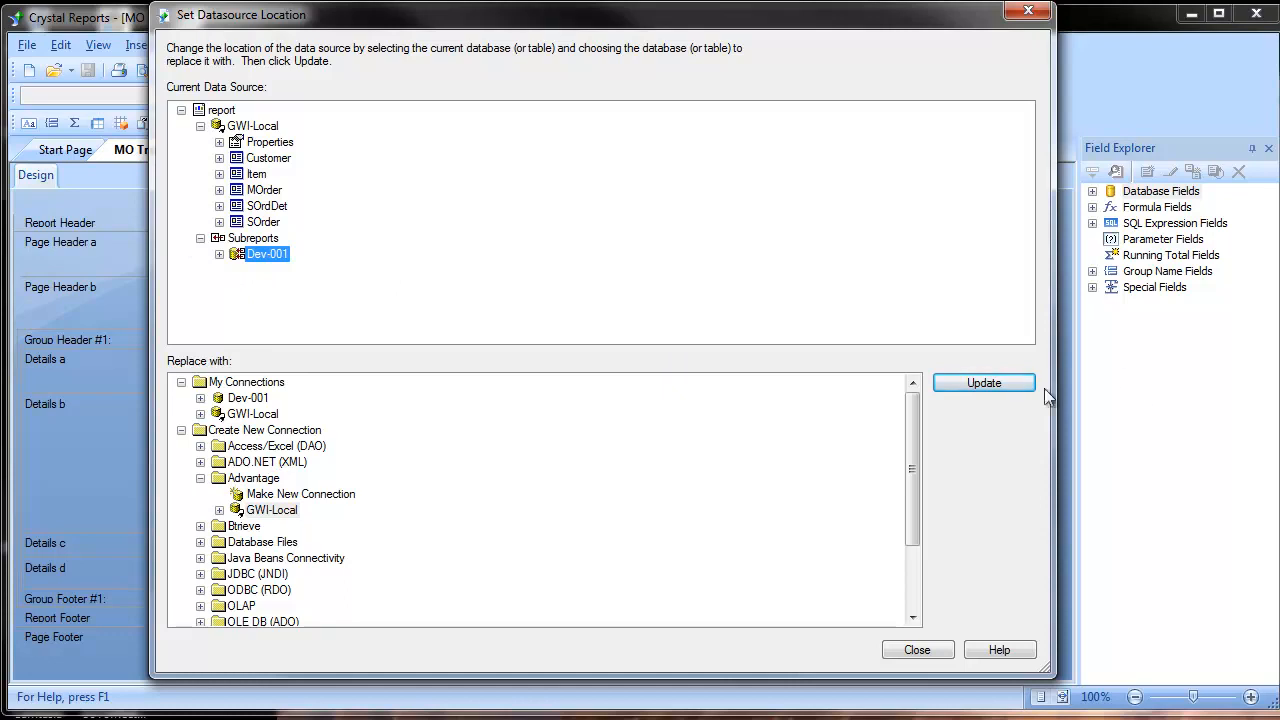
pyautogui.click(1012, 378)
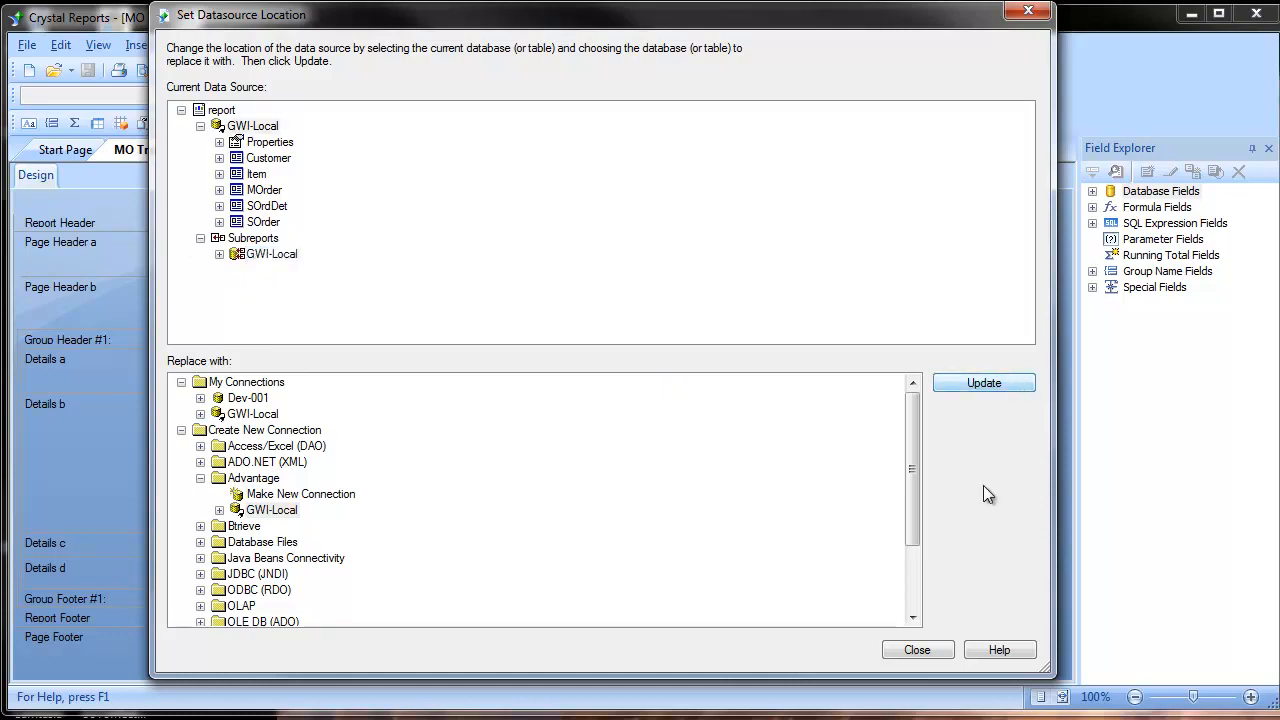
# Step: Refresh the MO Traveler report, stop the data reading early while keeping the data read so far, and return to the design view
pyautogui.click(917, 649)
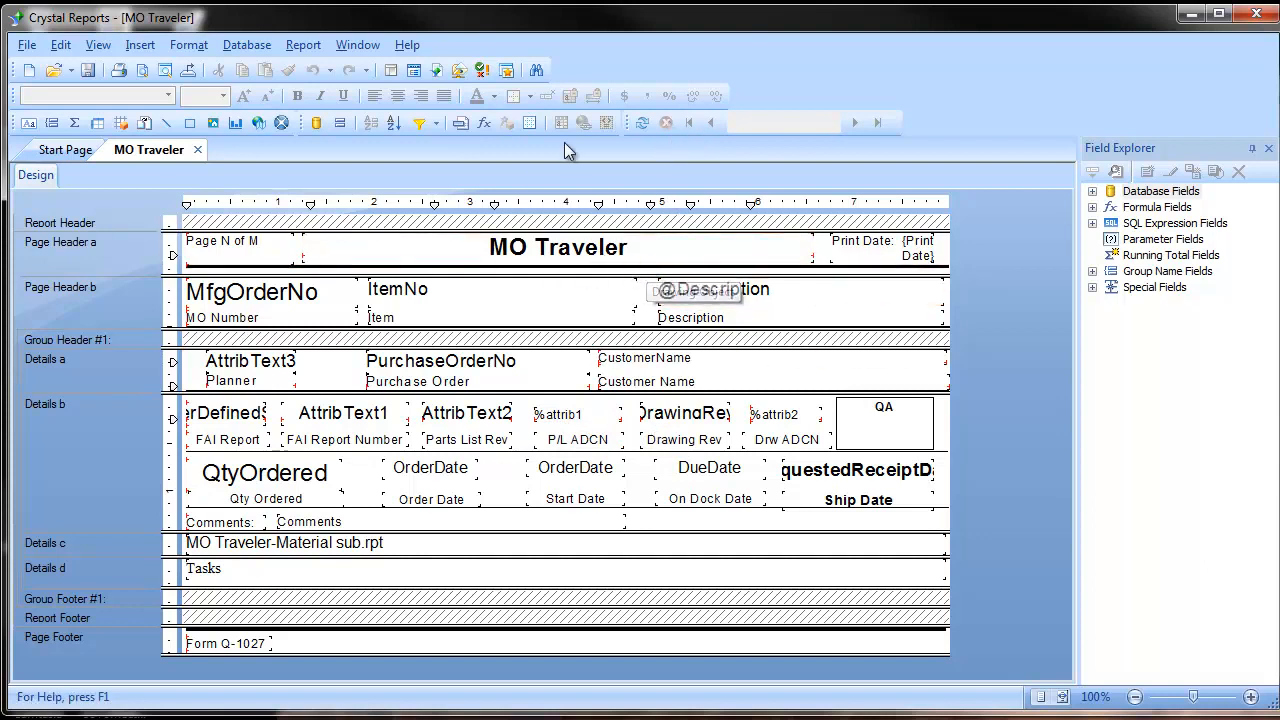
pyautogui.click(643, 125)
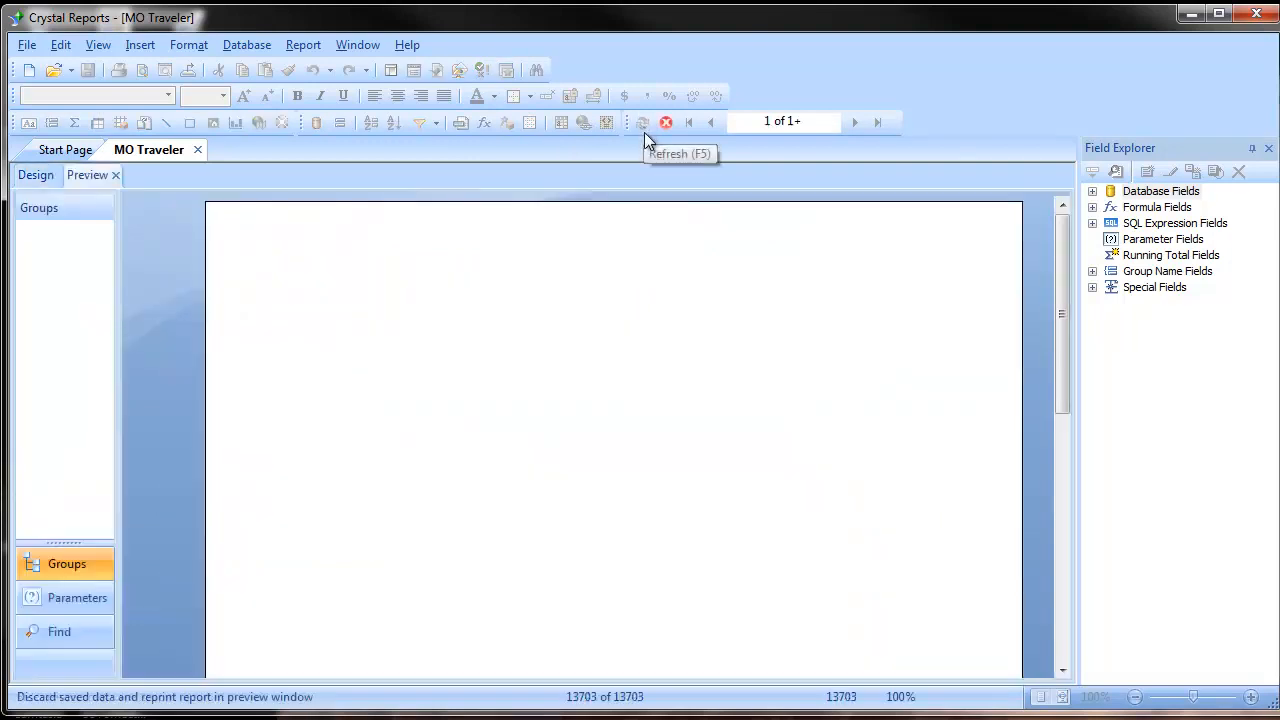
pyautogui.click(665, 122)
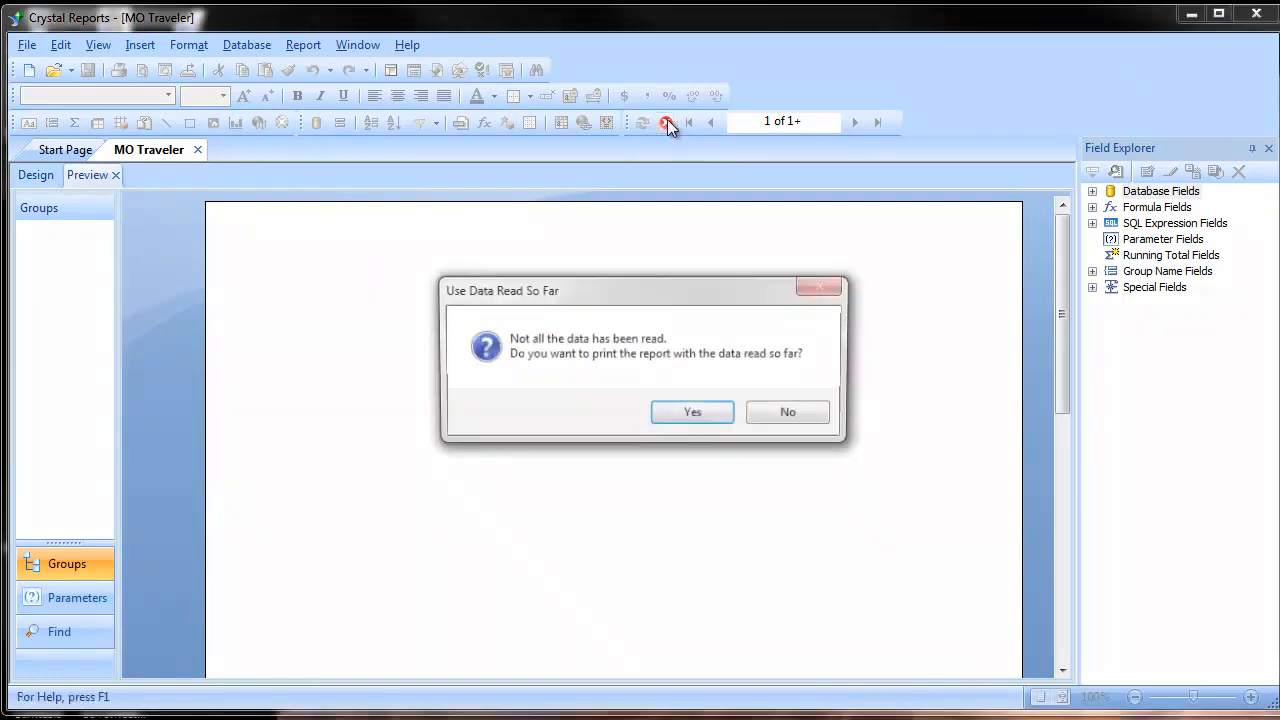
pyautogui.click(689, 416)
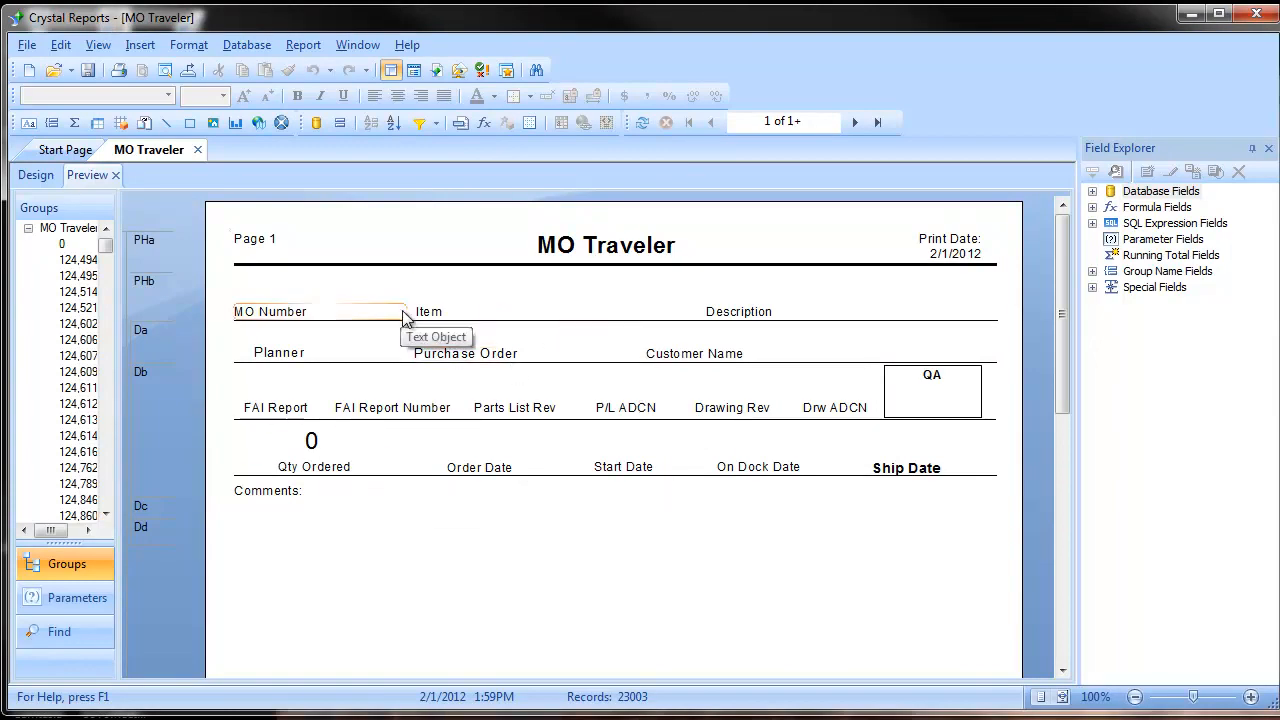
pyautogui.click(36, 175)
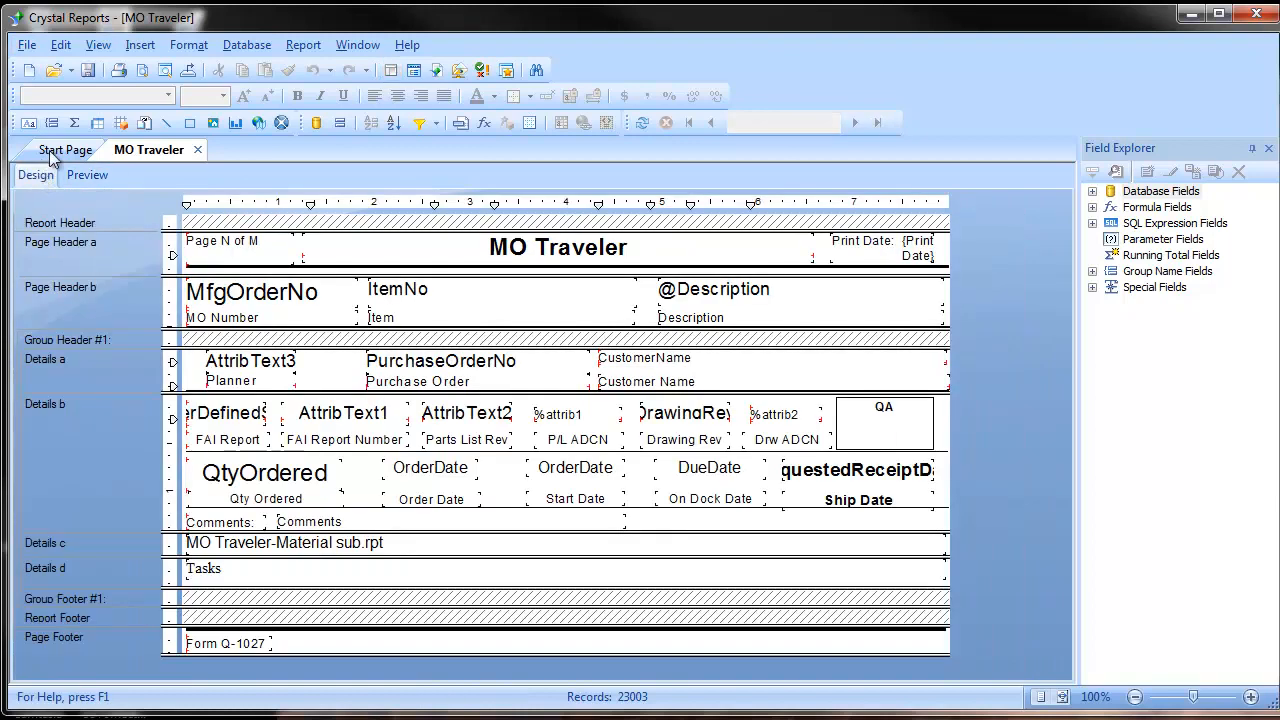
pyautogui.click(27, 45)
pyautogui.moveTo(40, 70)
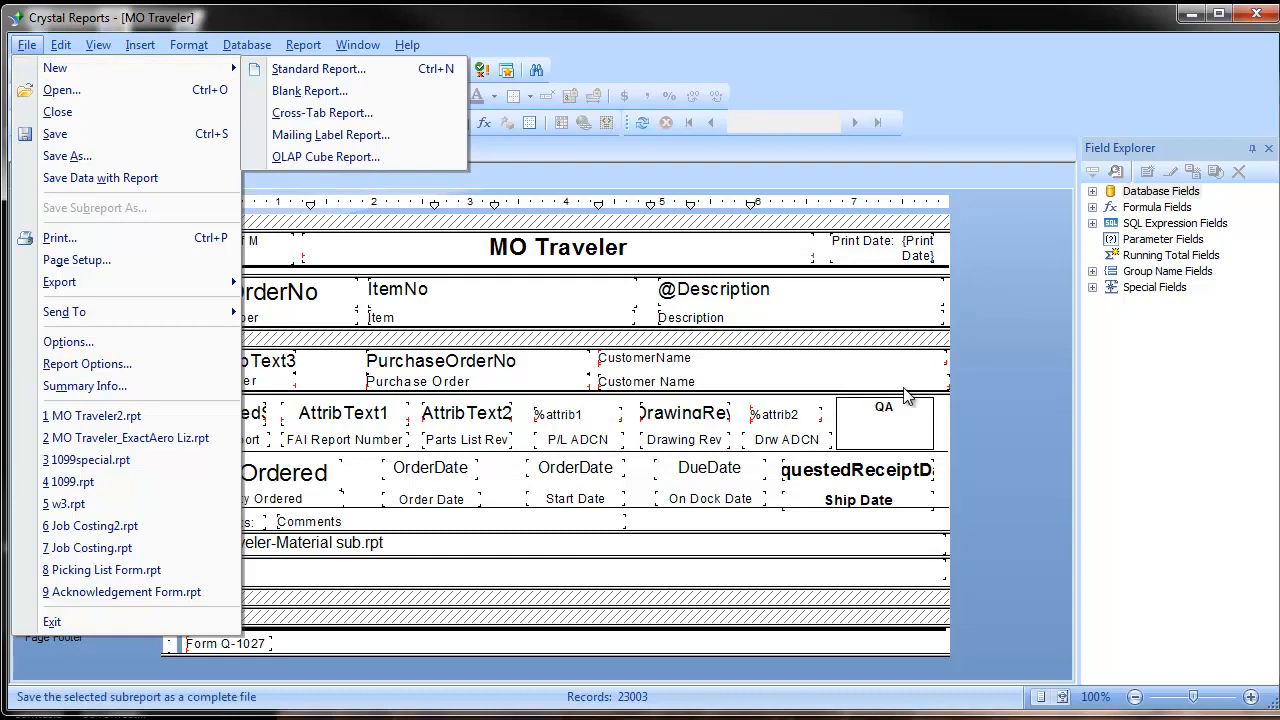
pyautogui.click(1028, 361)
# Step: Start a new report with the Report wizard from the Start Page and expand the Advantage connection GWI-Local
pyautogui.click(60, 150)
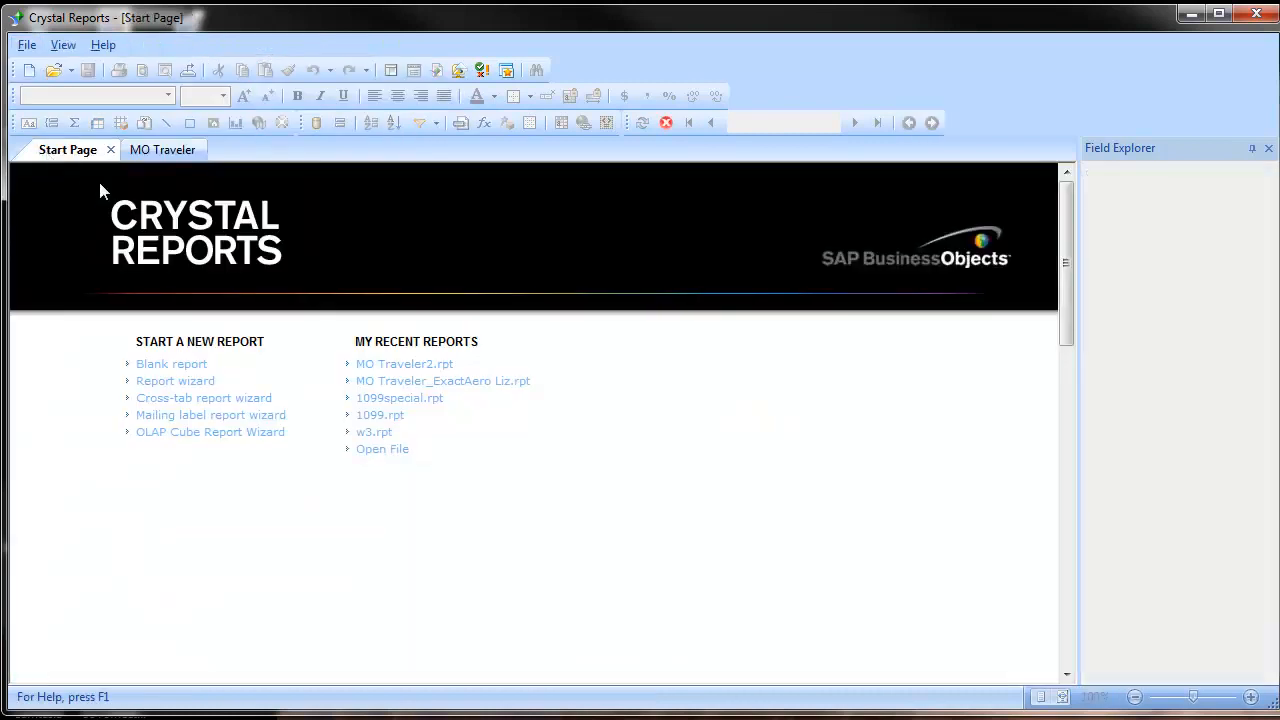
pyautogui.click(189, 385)
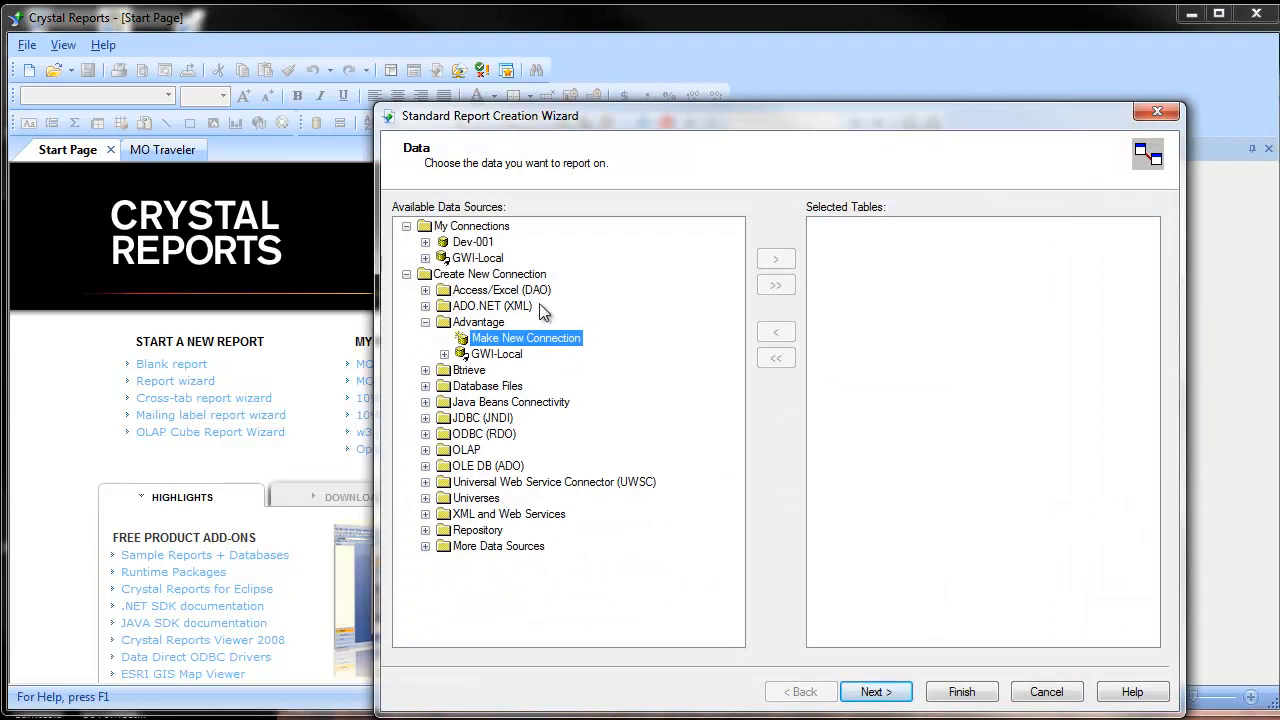
pyautogui.click(500, 356)
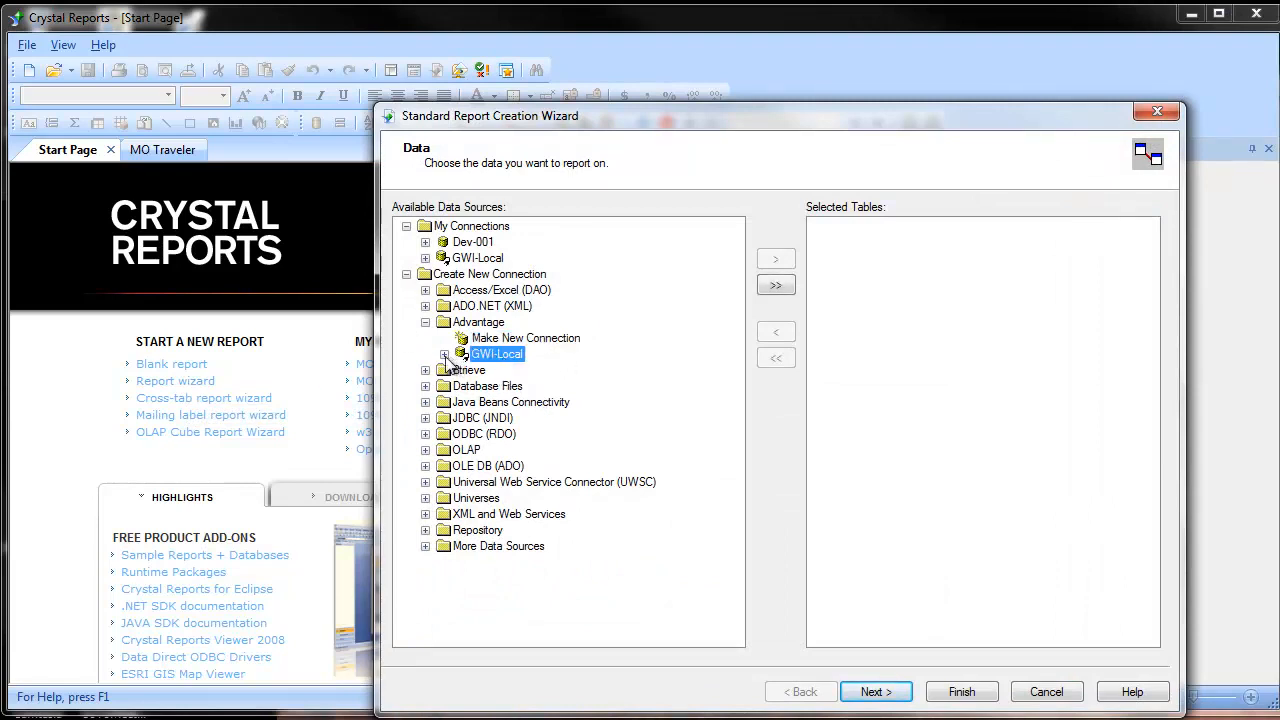
pyautogui.click(444, 354)
# Step: Add the CustAttributes table from the GWI-Local tables to the new report's selected tables
pyautogui.doubleClick(480, 388)
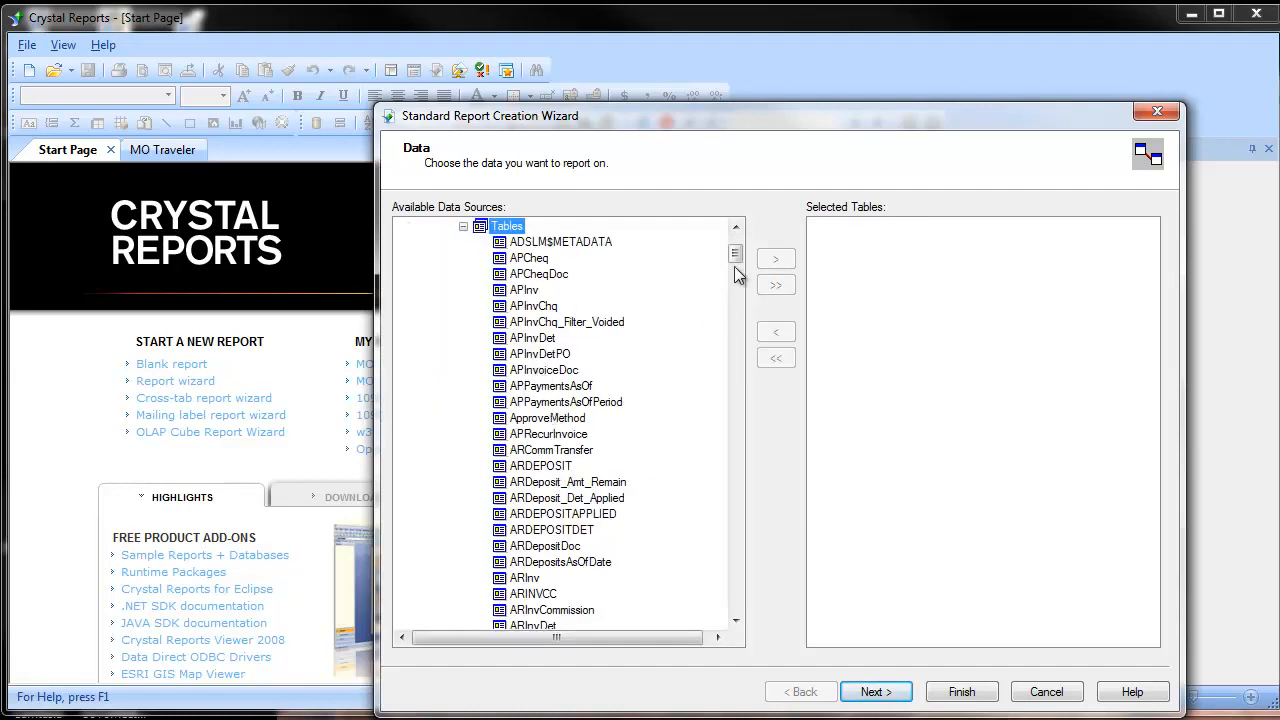
pyautogui.click(463, 226)
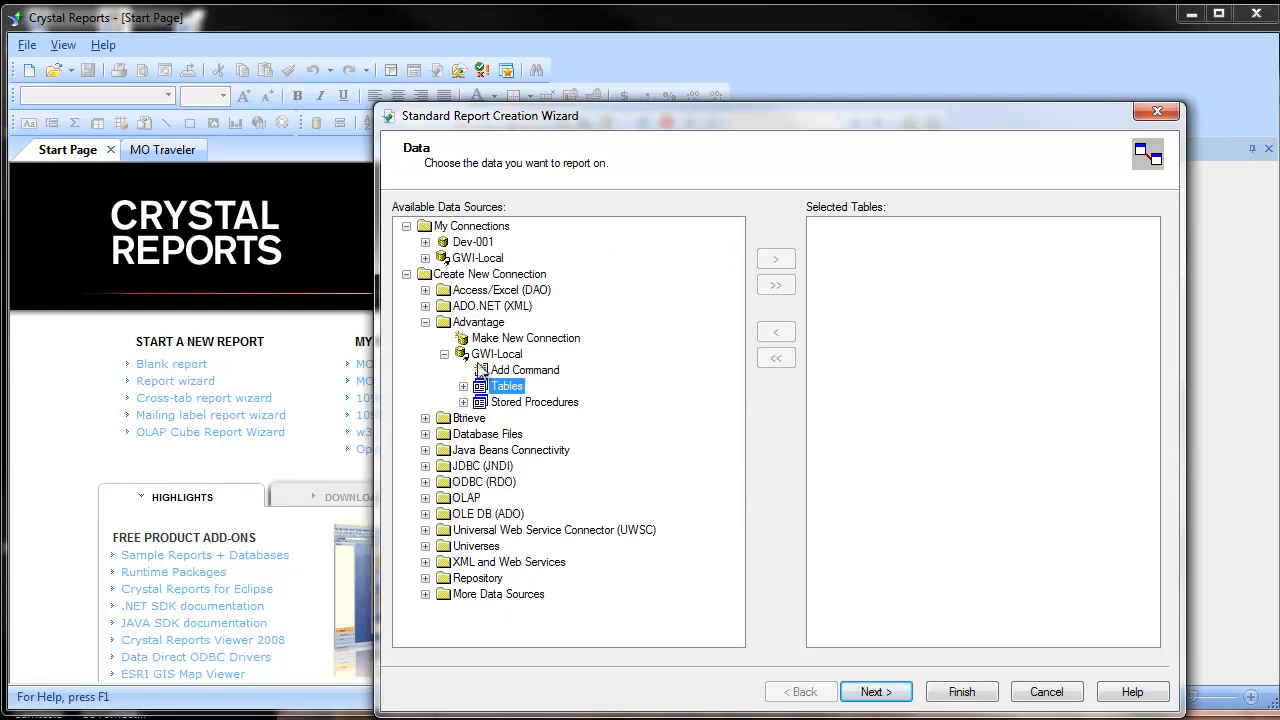
pyautogui.click(463, 386)
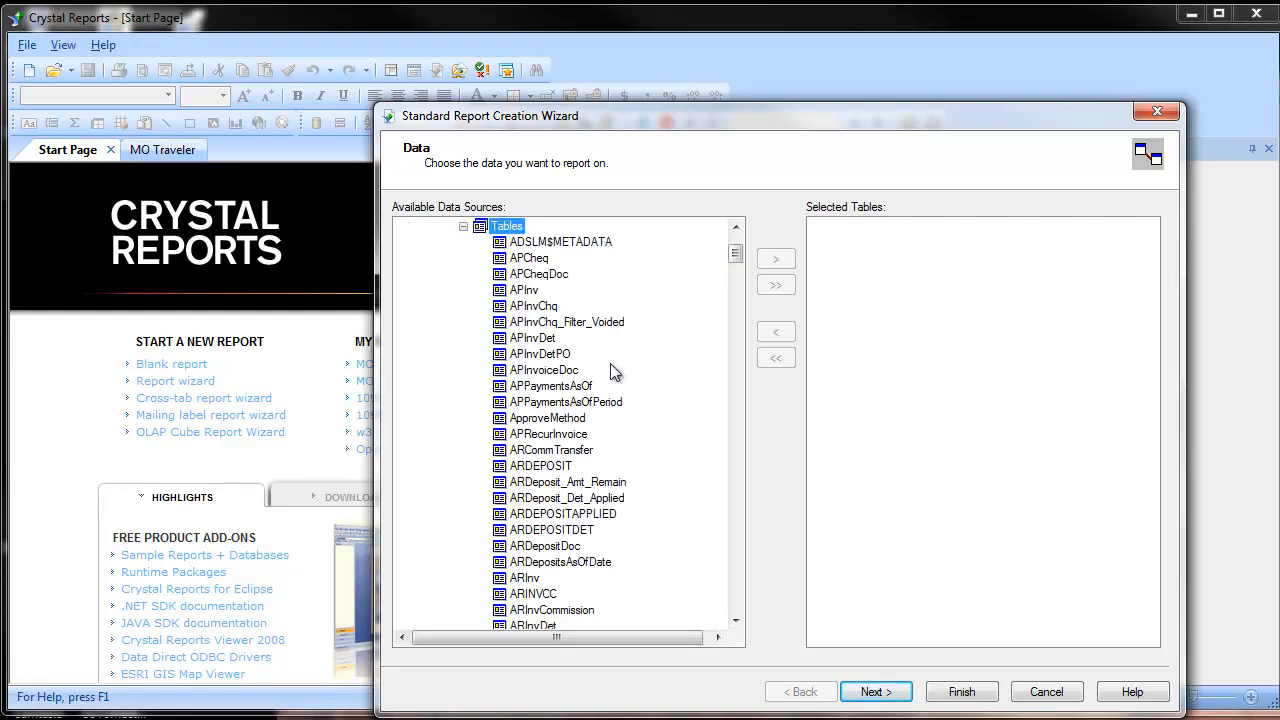
pyautogui.click(736, 264)
pyautogui.moveTo(736, 270); pyautogui.dragTo(736, 316)
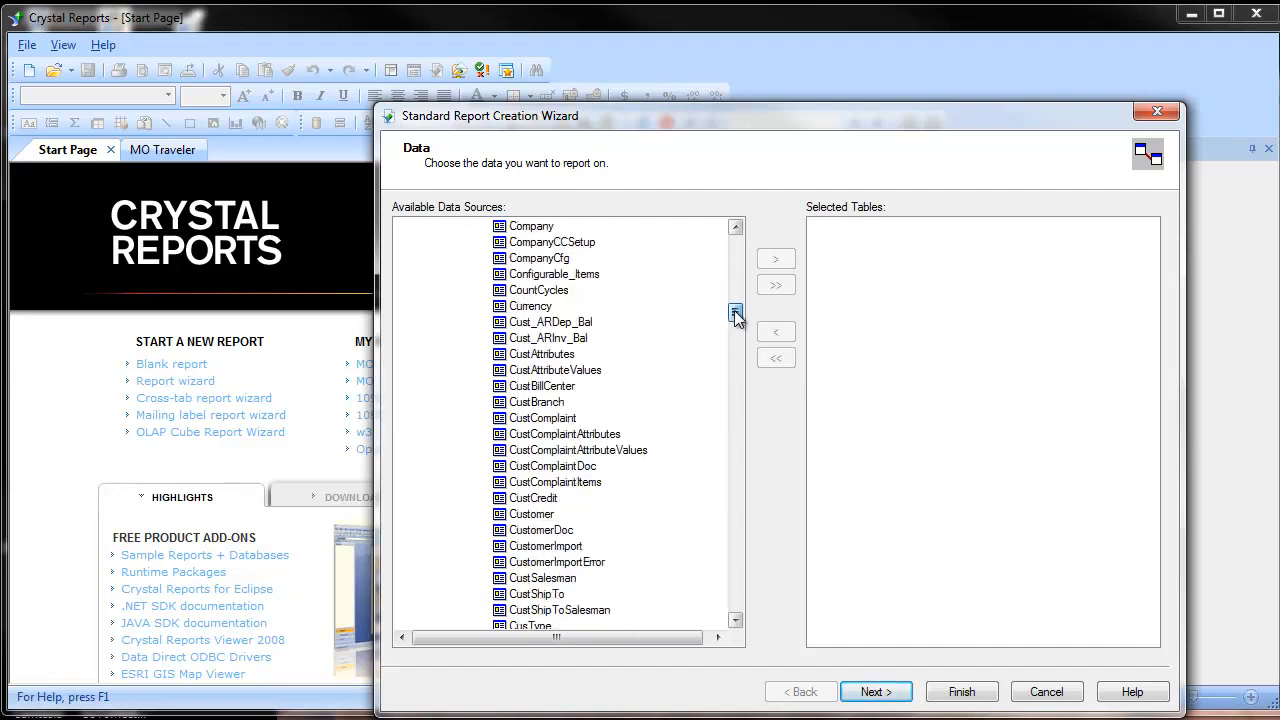
pyautogui.click(535, 355)
pyautogui.click(776, 259)
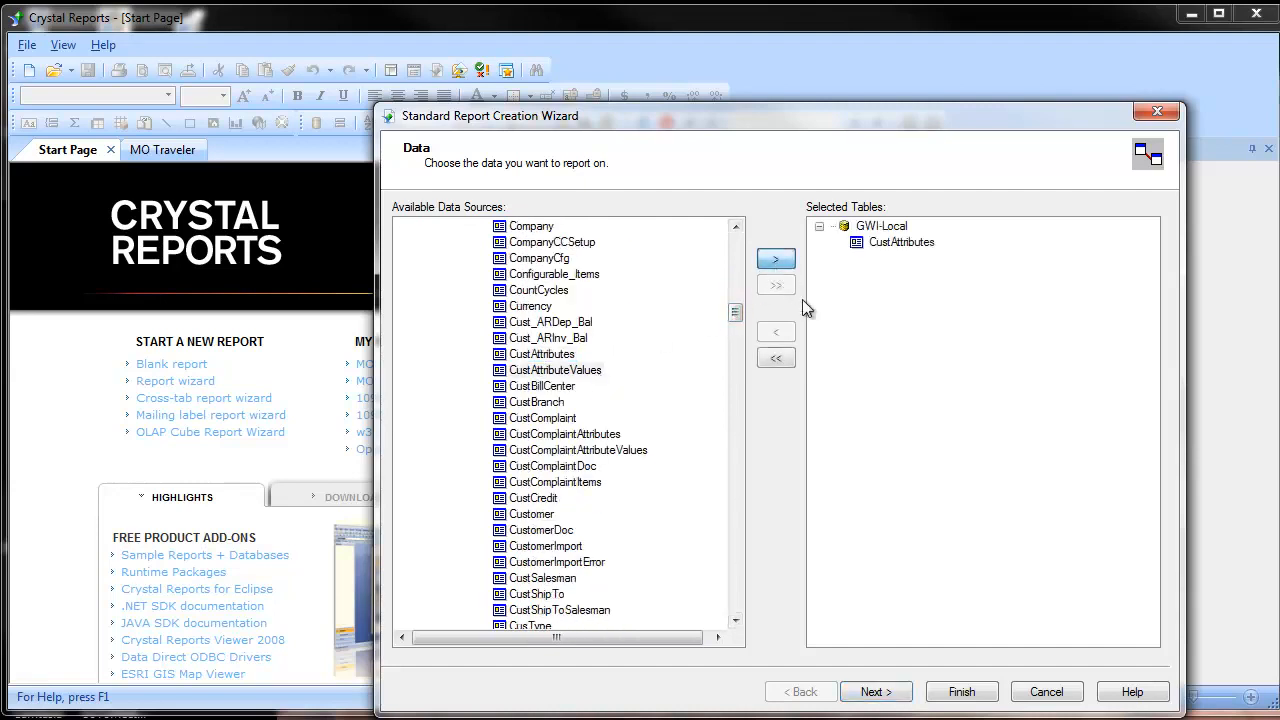